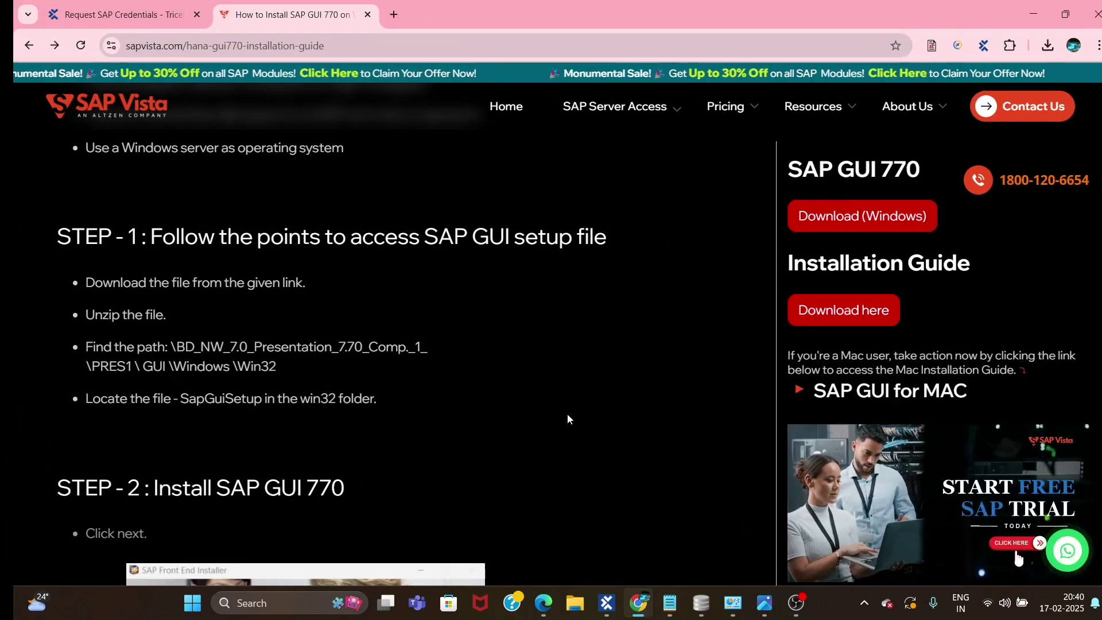
Step: Review the SAP GUI installation guide page, covering the version download links, the system requirements and the first setup steps
scroll(568, 418, up, 9)
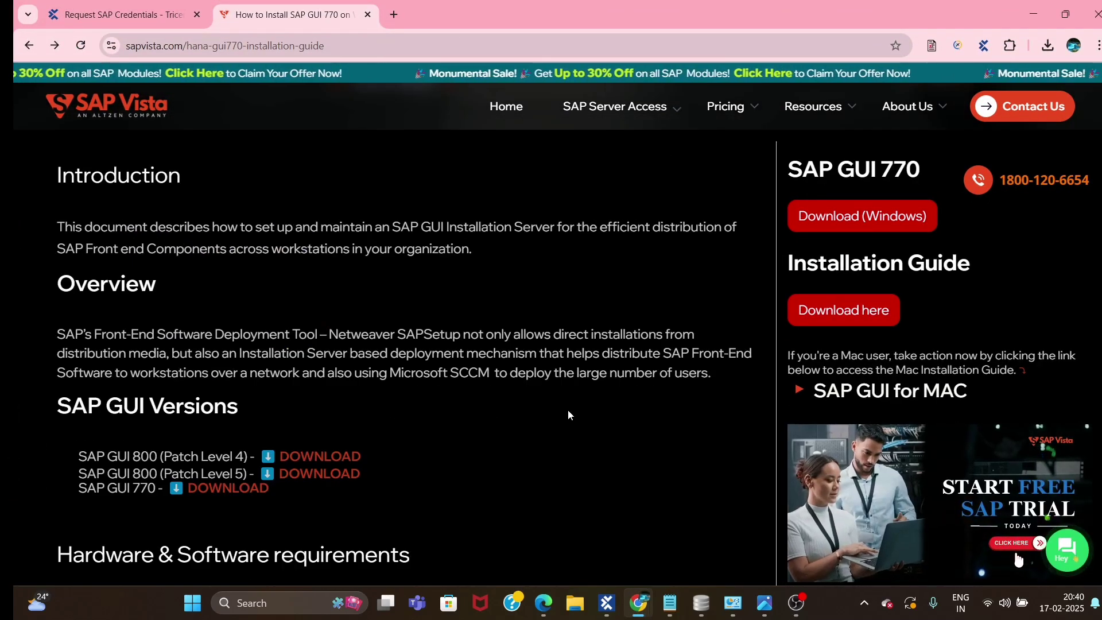
scroll(568, 414, up, 4)
scroll(571, 417, down, 12)
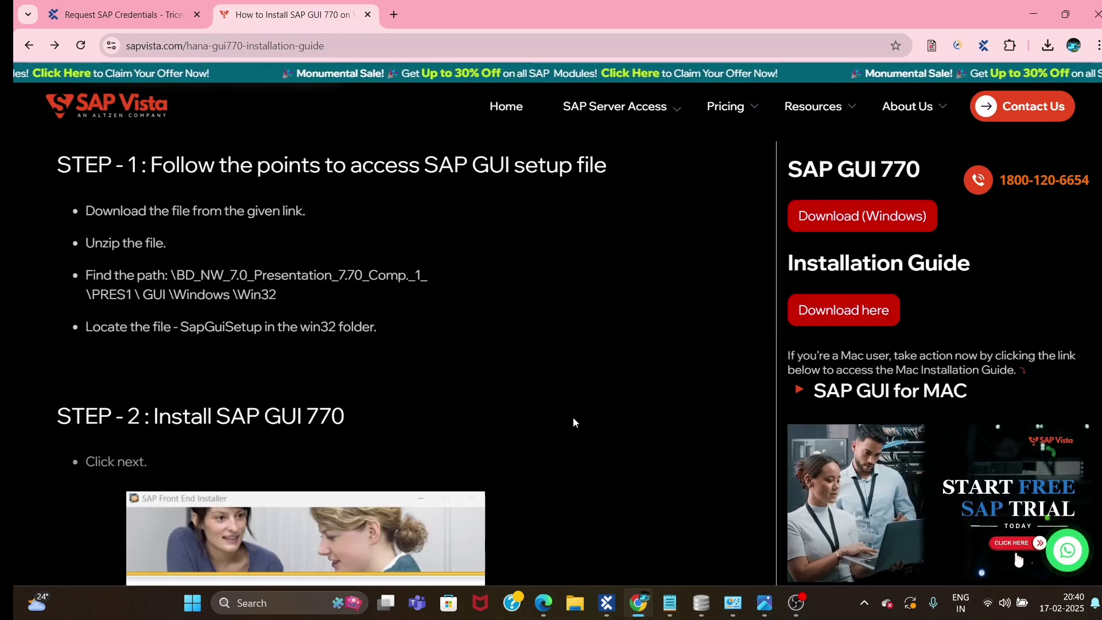
scroll(602, 434, up, 1)
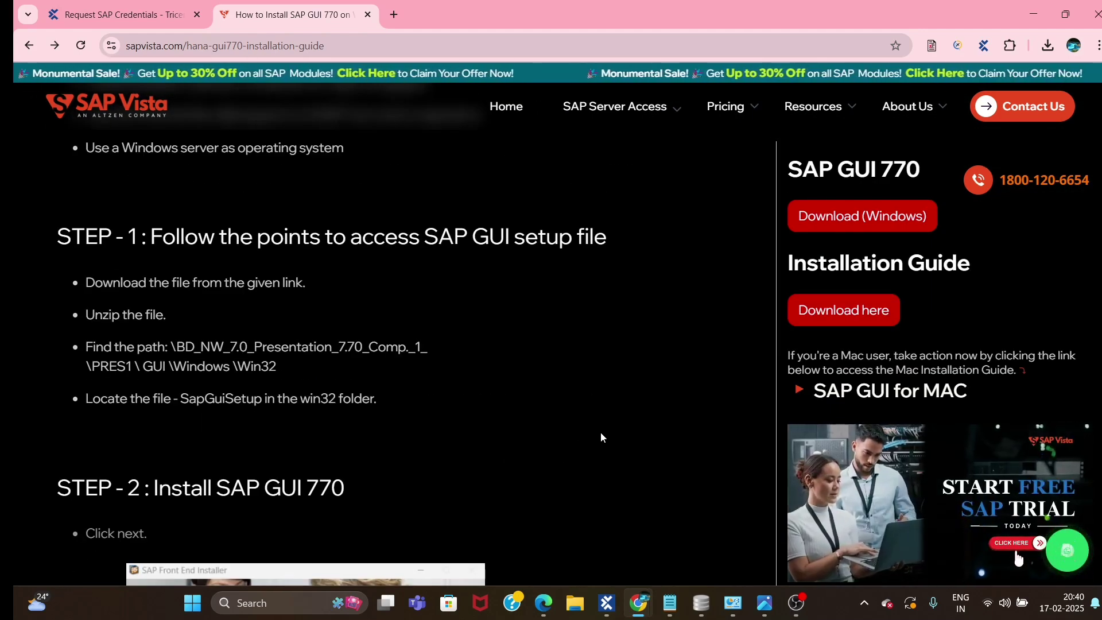
scroll(601, 437, up, 4)
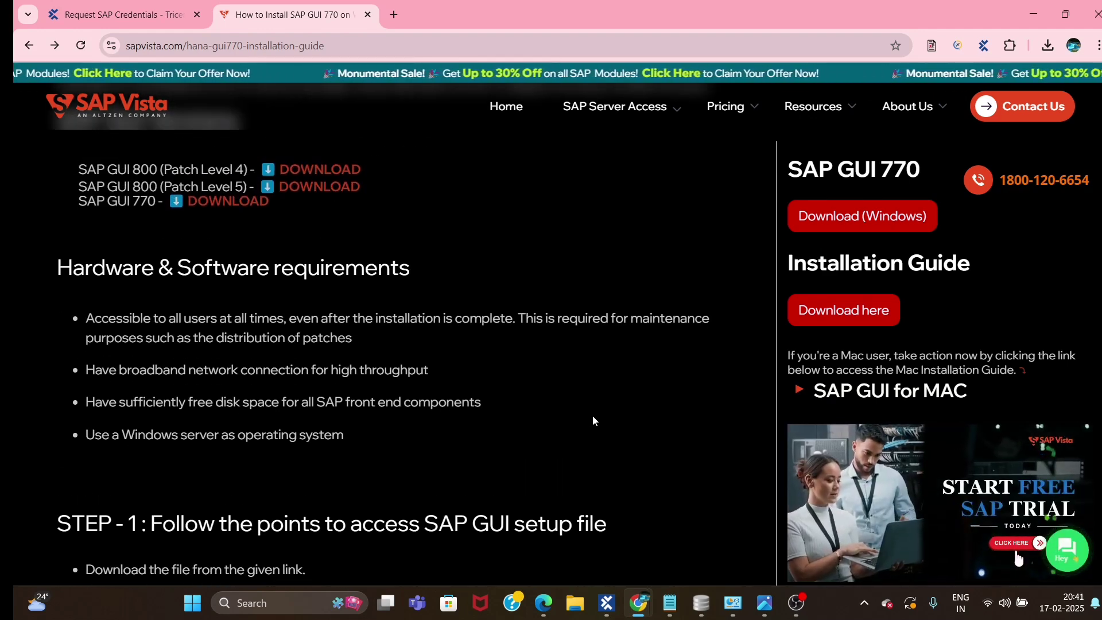
scroll(563, 438, up, 4)
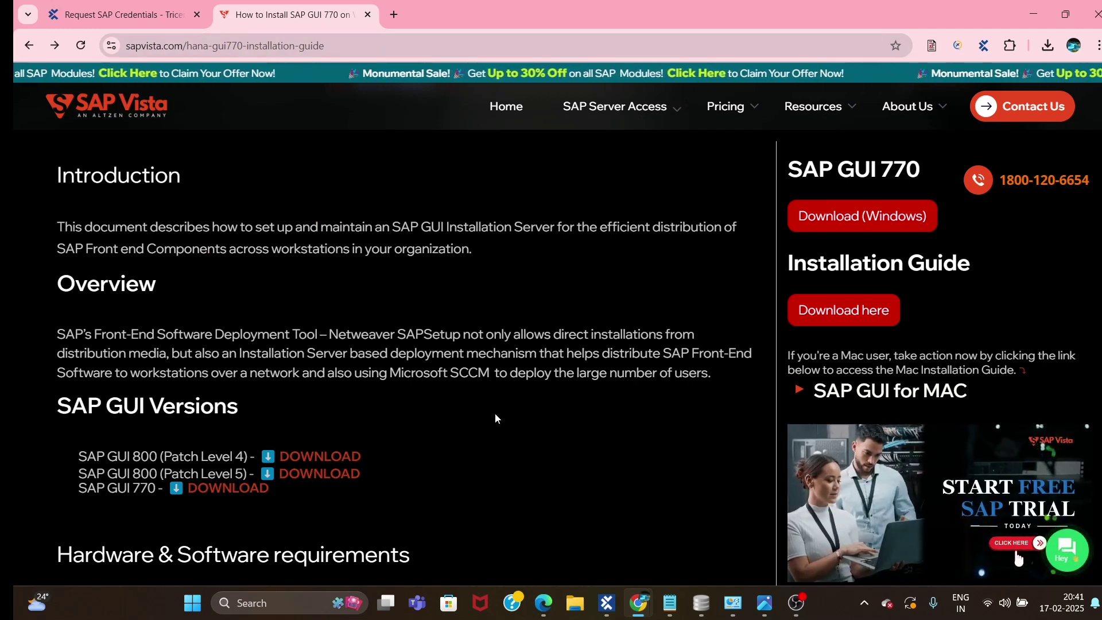
scroll(462, 419, down, 4)
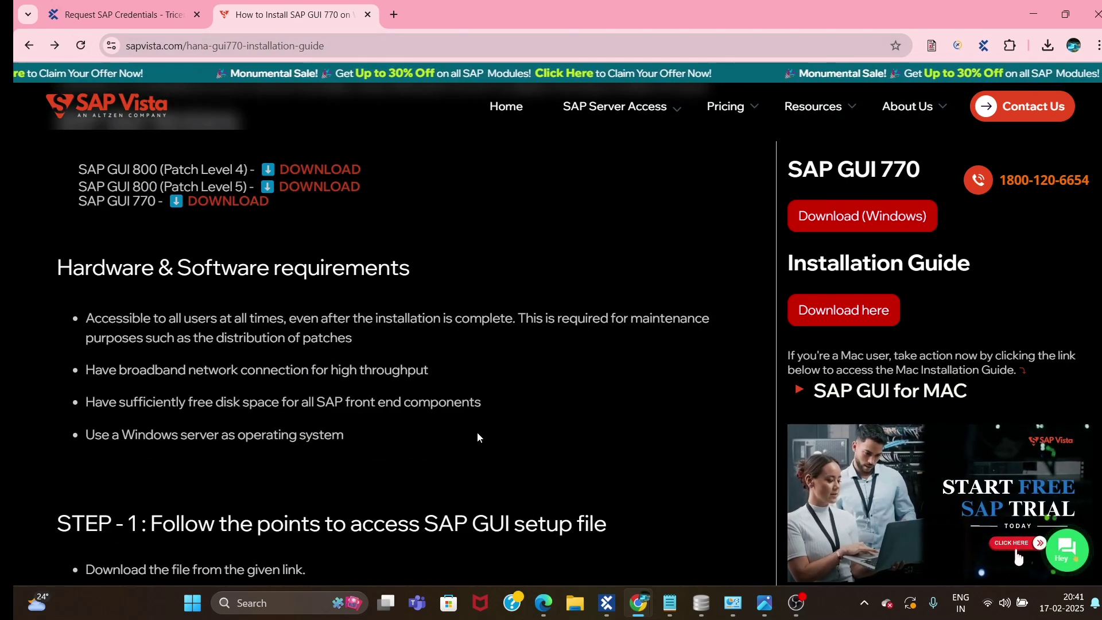
scroll(462, 437, up, 2)
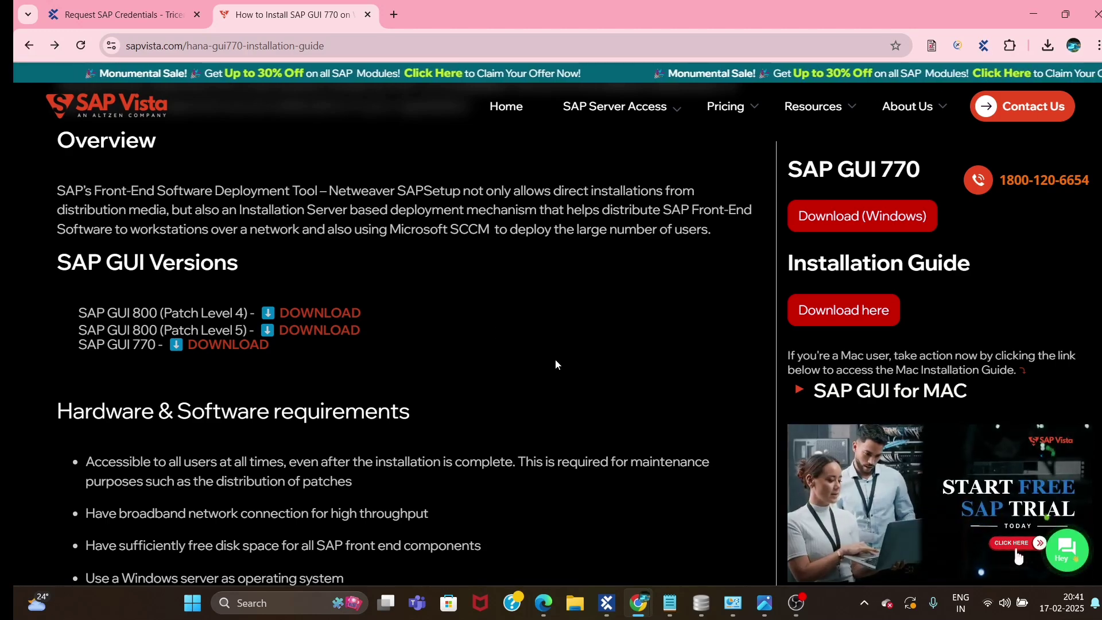
Step: Switch to File Explorer, open the SAP folder on the D: drive and delete the already extracted SAP-GUI800_5 folder
click(575, 602)
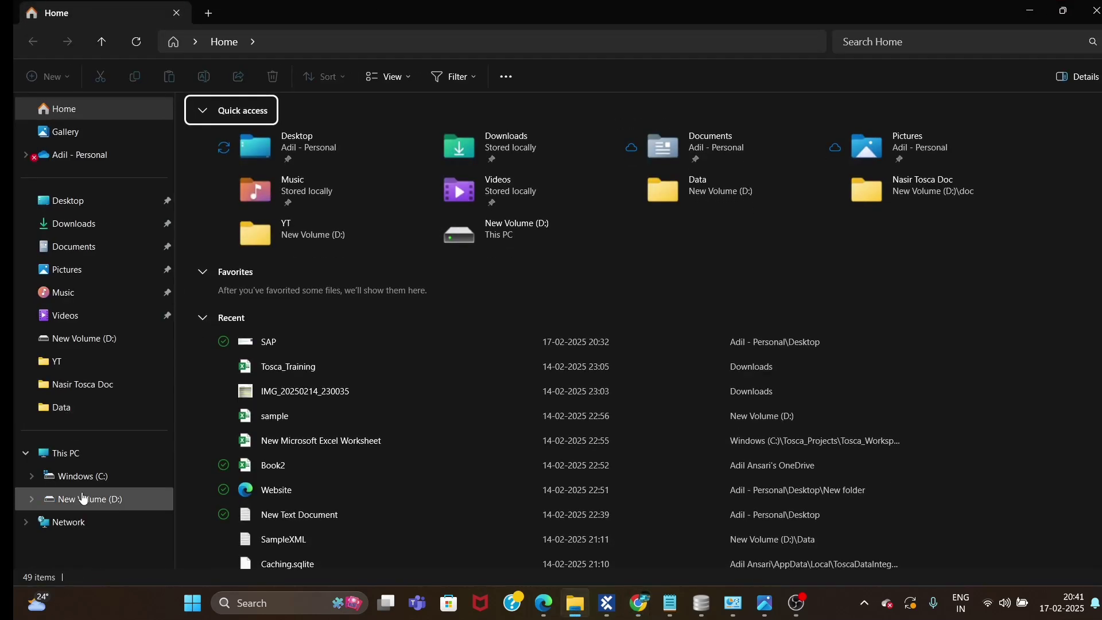
click(87, 499)
scroll(263, 482, down, 1)
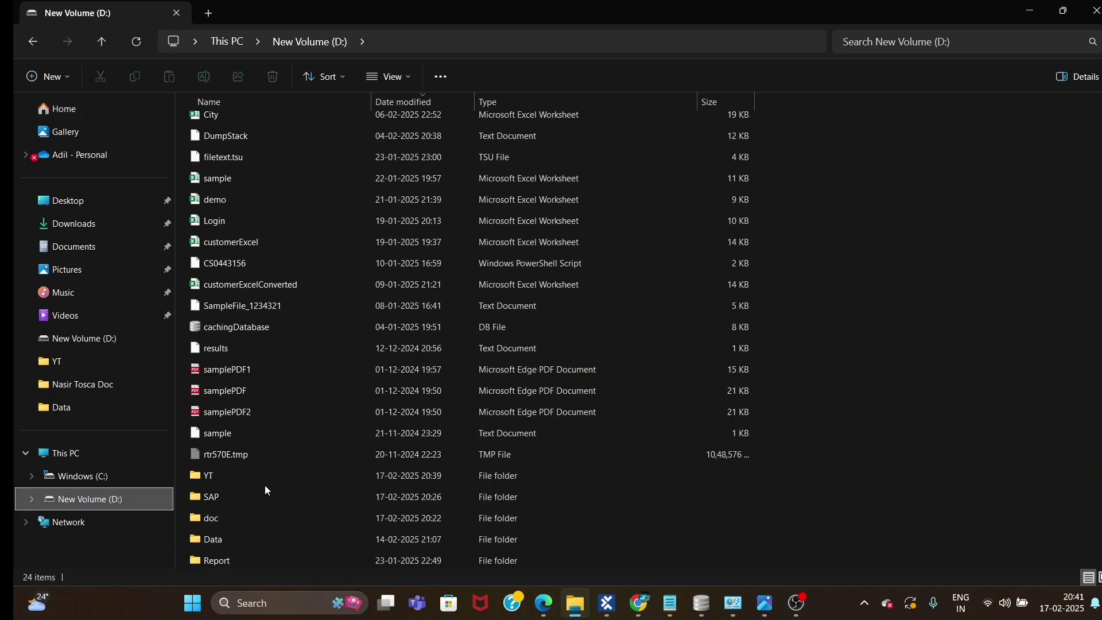
double_click(217, 498)
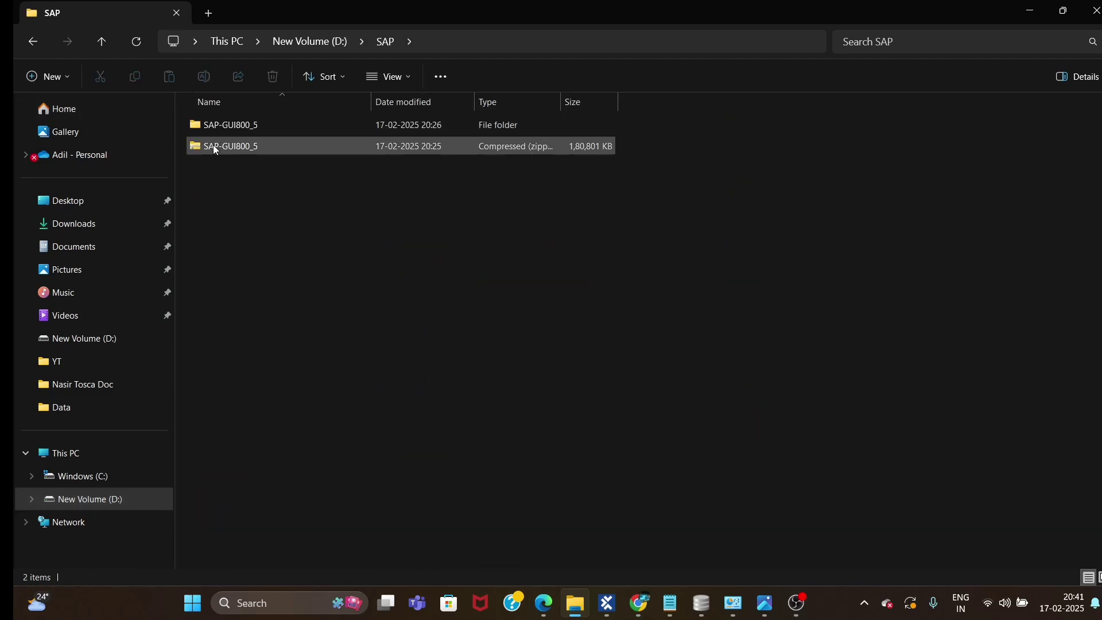
click(228, 125)
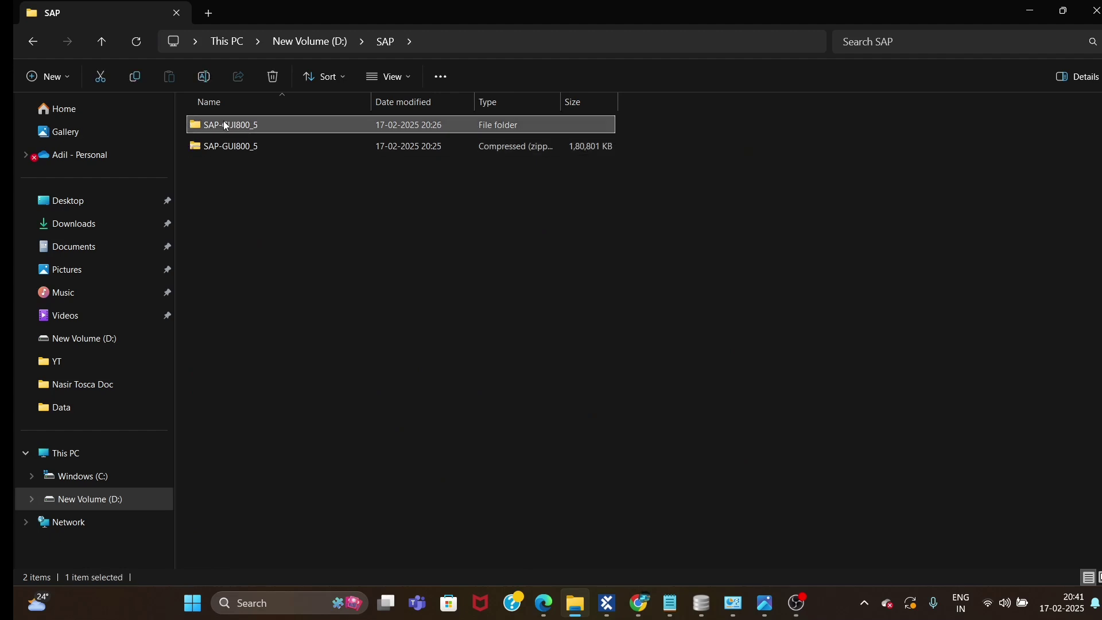
key(Delete)
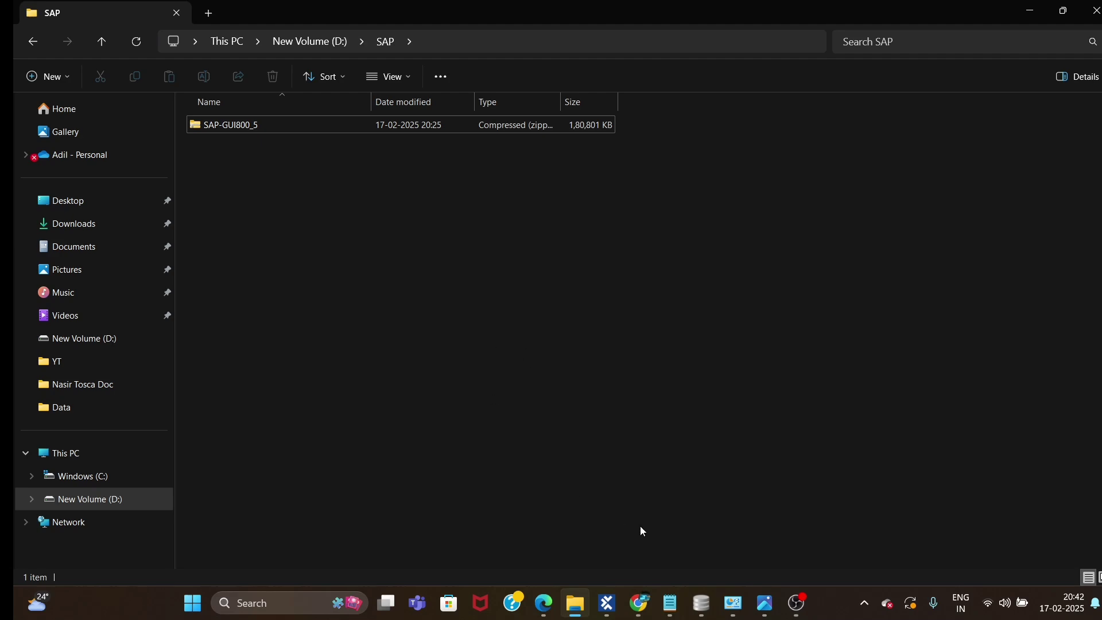
Step: Check the SAP GUI download links on the Chrome guide page, and return to the SAP folder in File Explorer
mouse_move(638, 602)
click(674, 548)
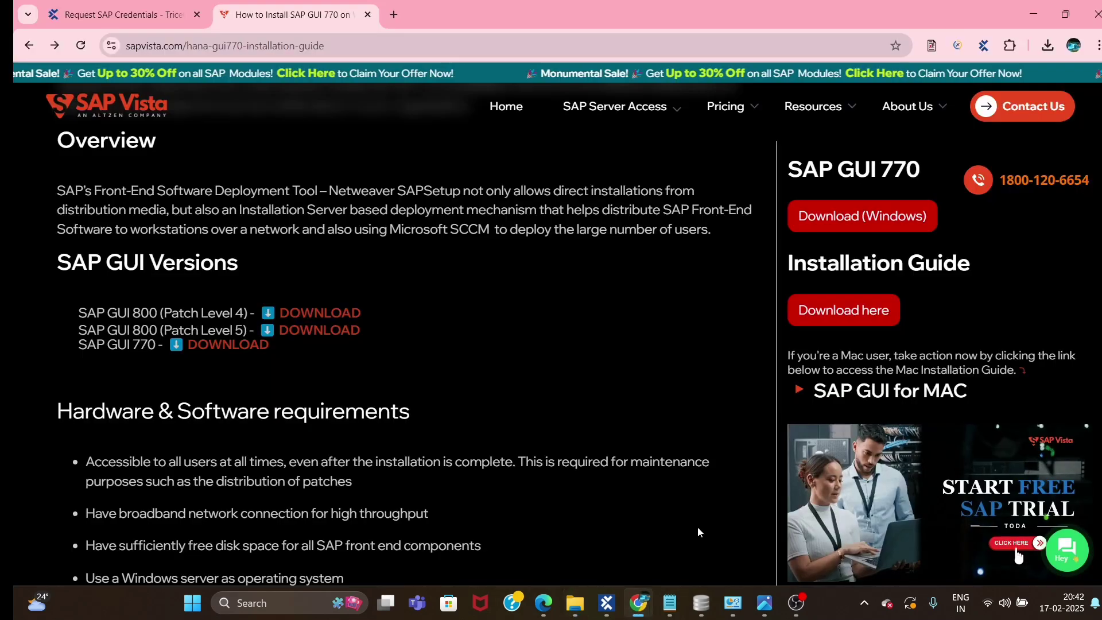
click(1059, 18)
click(938, 3)
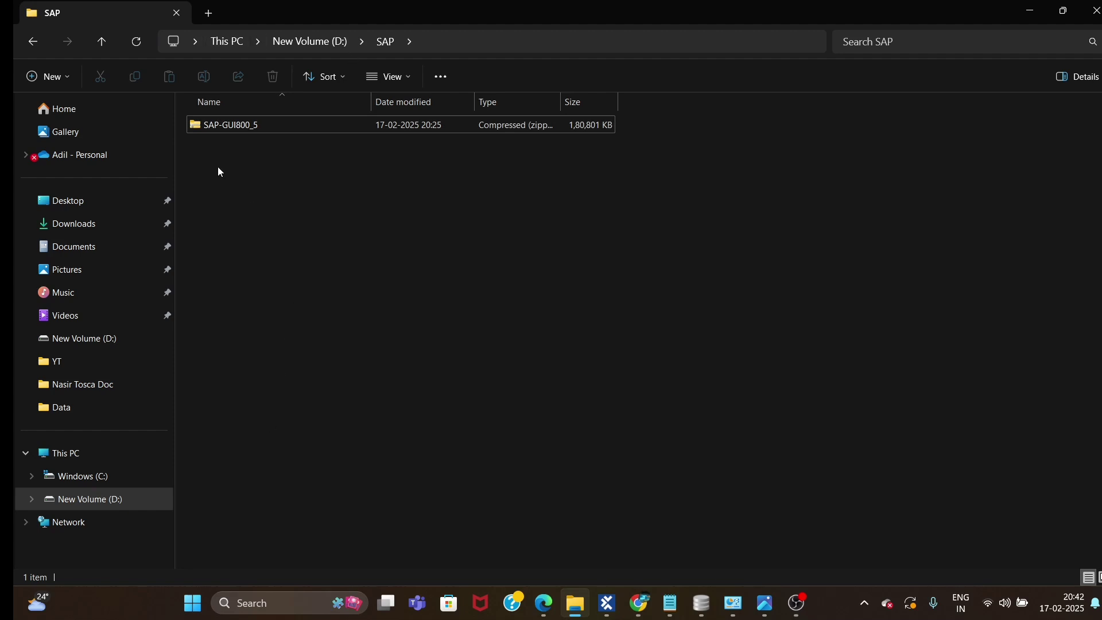
Step: Extract the SAP-GUI800_5 zip archive into D:\SAP\SAP-GUI800_5
double_click(222, 125)
right_click(222, 123)
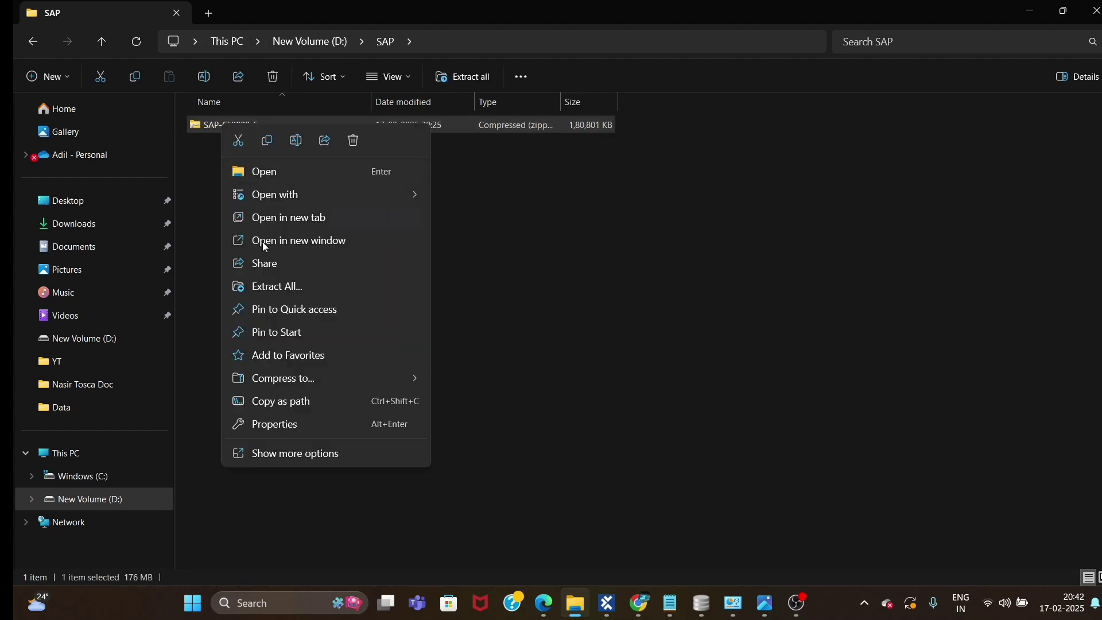
click(277, 283)
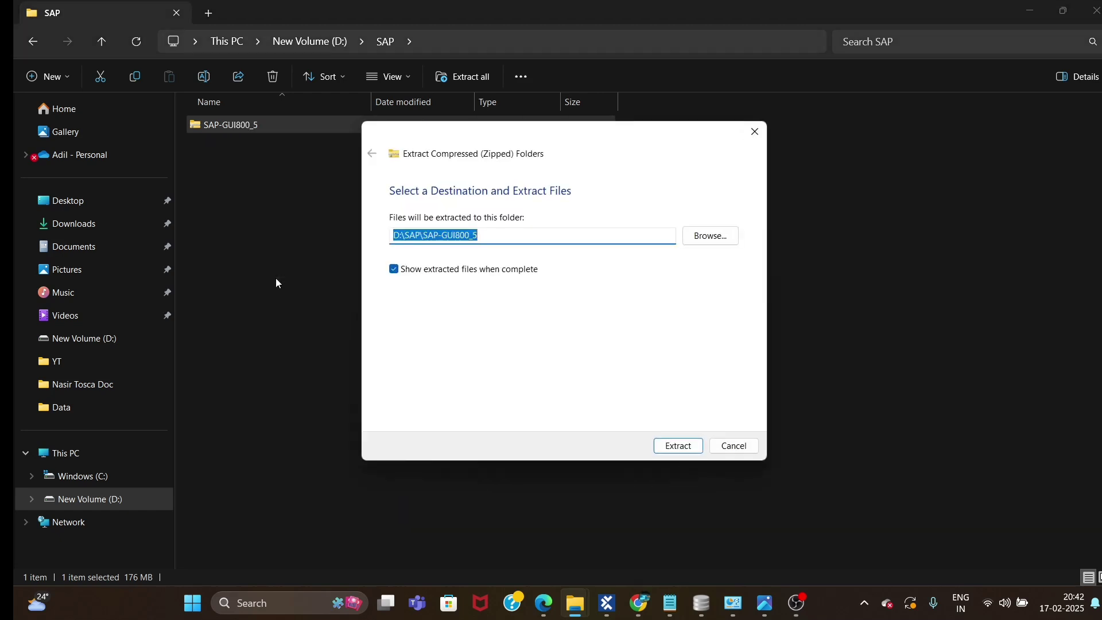
click(680, 445)
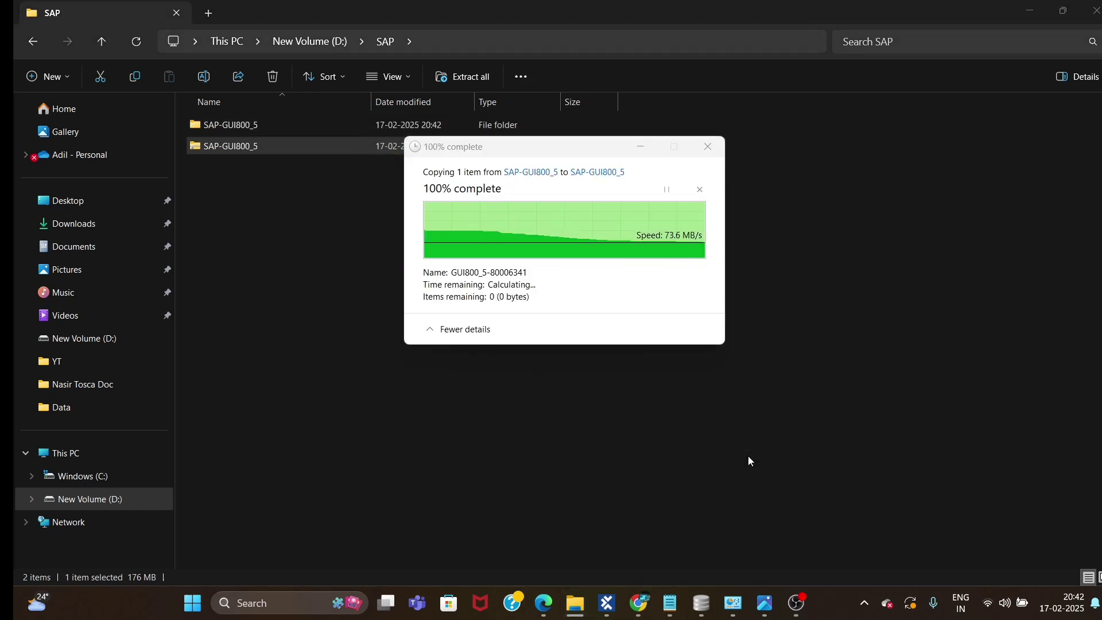
Step: Launch the GUI800_5-80006341 installer from the extracted SAP-GUI800_5 folder
click(385, 42)
double_click(224, 125)
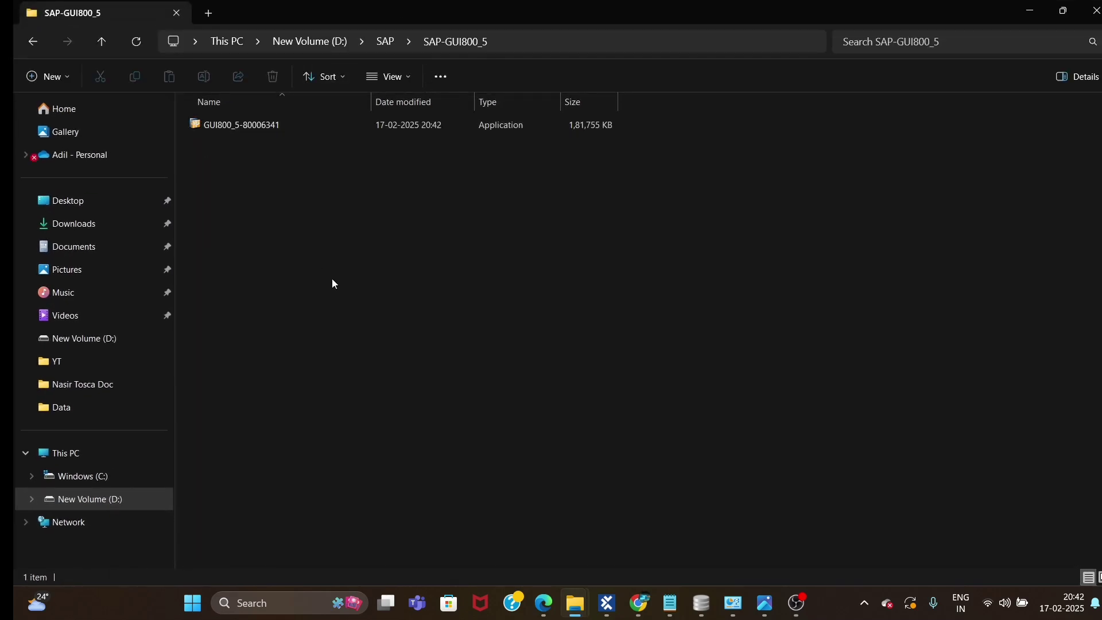
double_click(225, 128)
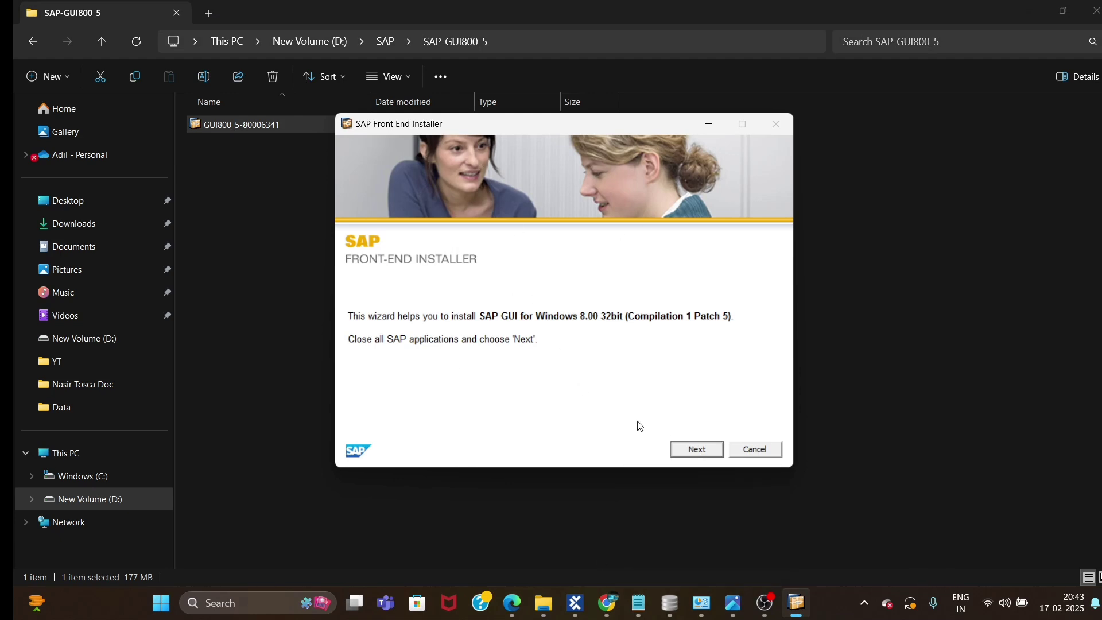
Step: Select SAP GUI for Windows 8.00 32bit with all its subcomponents for installation and continue to the target directory choice
click(710, 449)
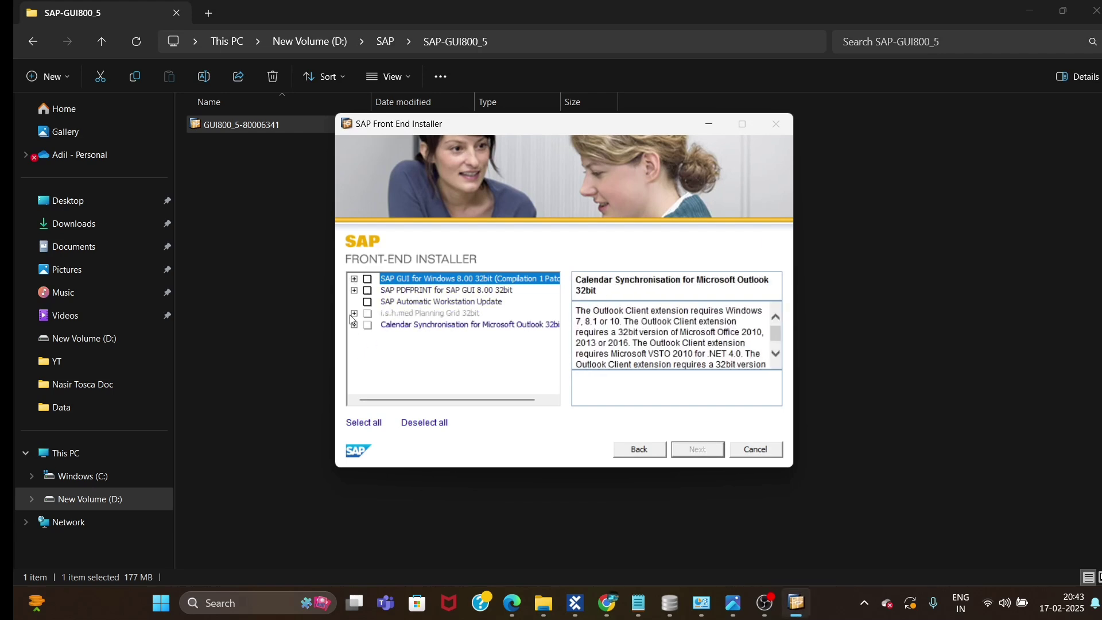
click(354, 280)
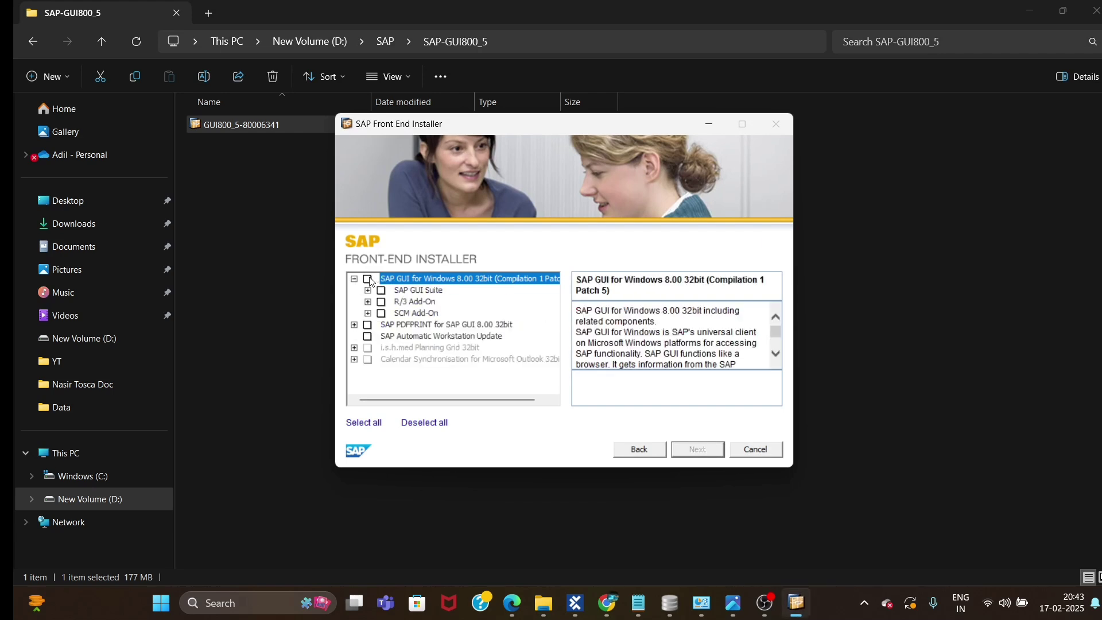
click(367, 279)
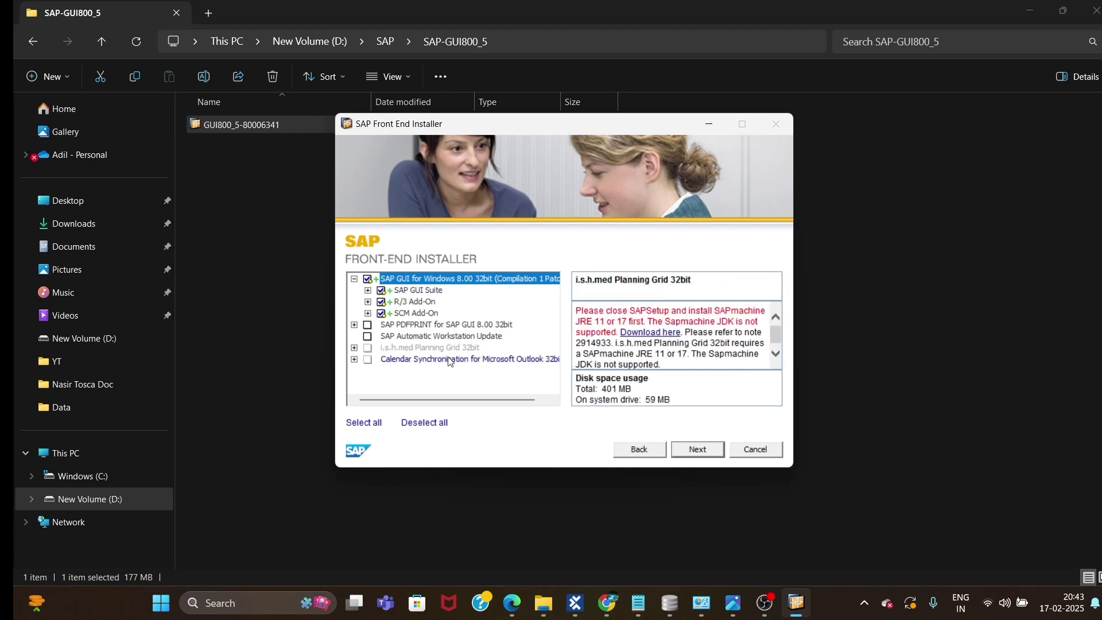
click(697, 451)
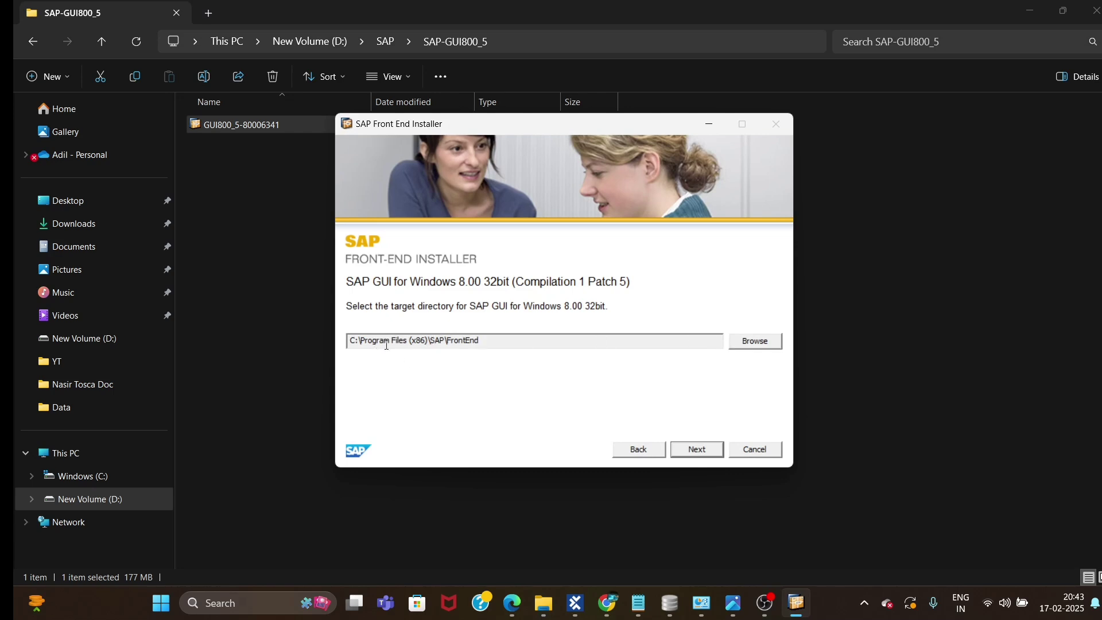
Step: Set the target directory for SAP GUI for Windows 8.00 32bit to D:\SAP
click(755, 341)
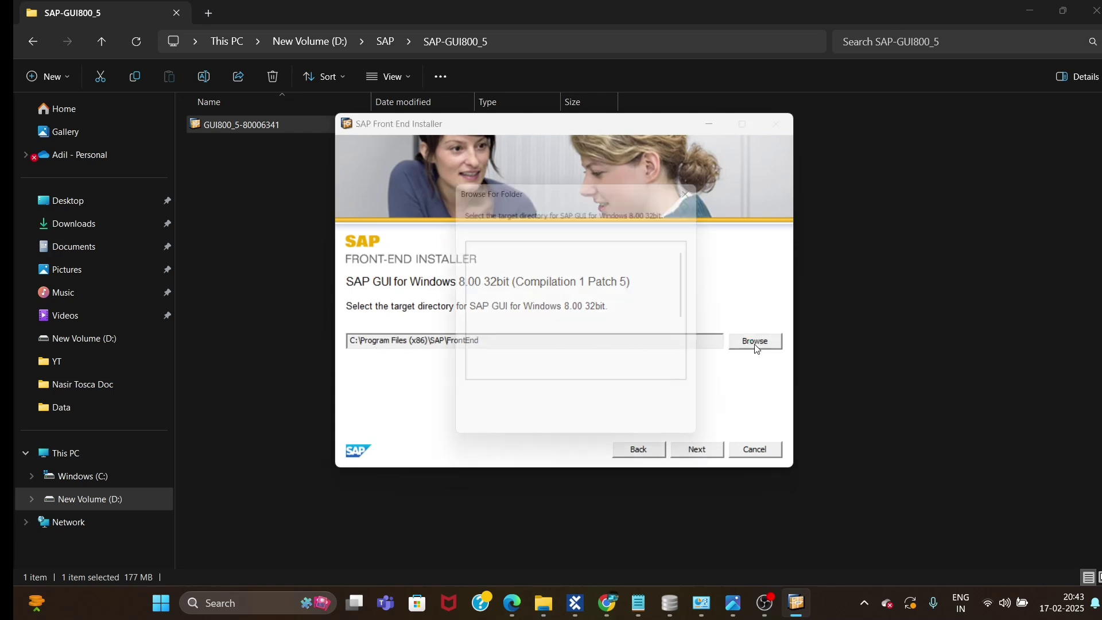
scroll(488, 304, down, 2)
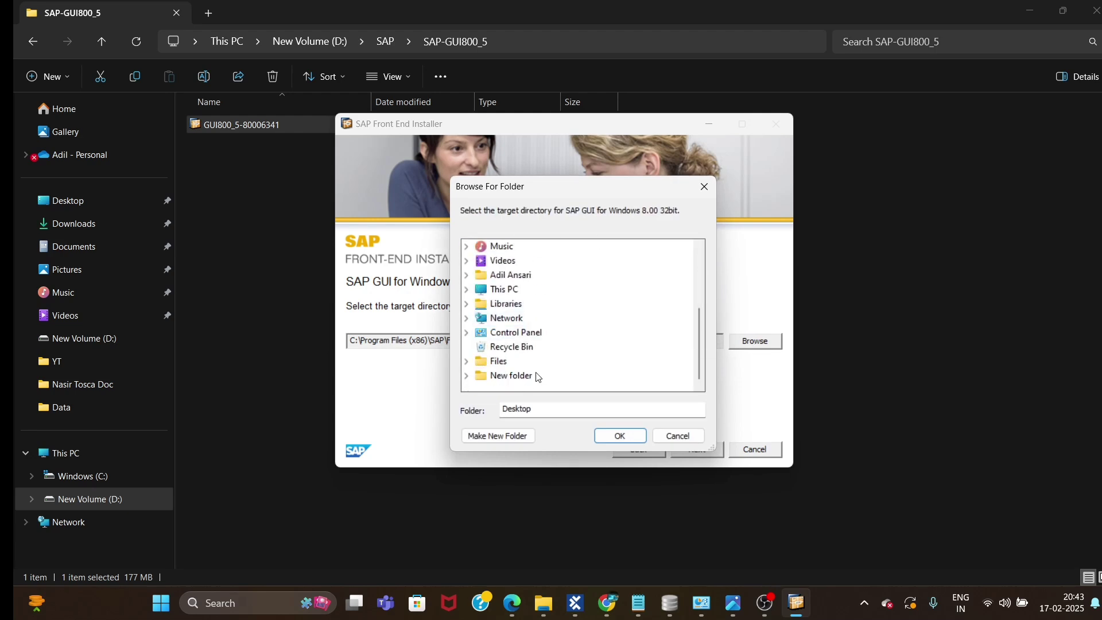
click(467, 289)
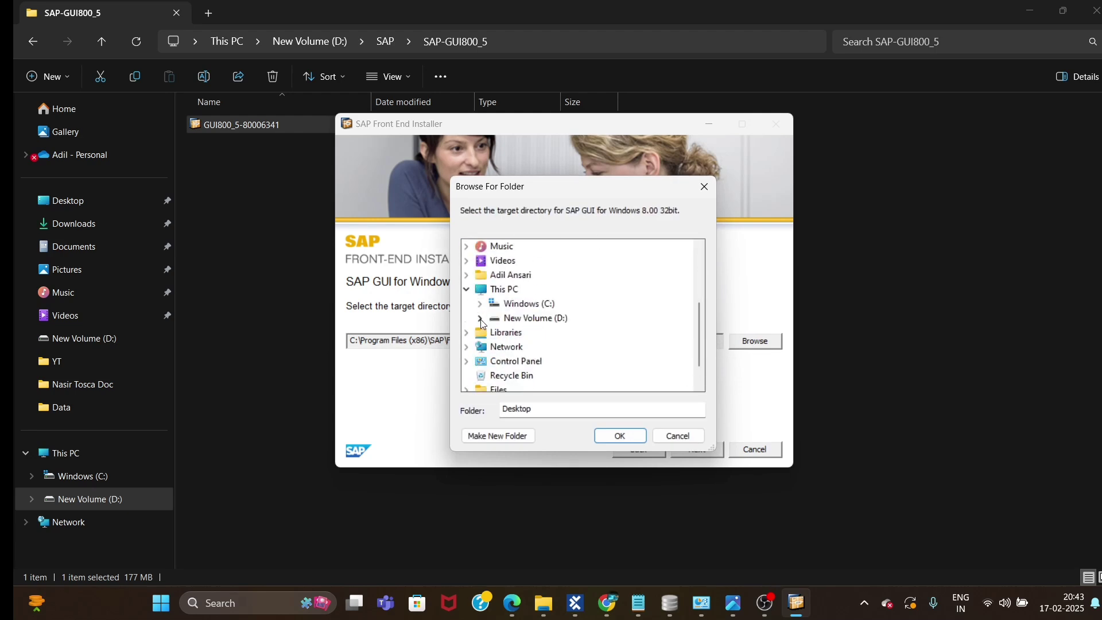
click(479, 318)
click(493, 361)
click(519, 361)
click(631, 439)
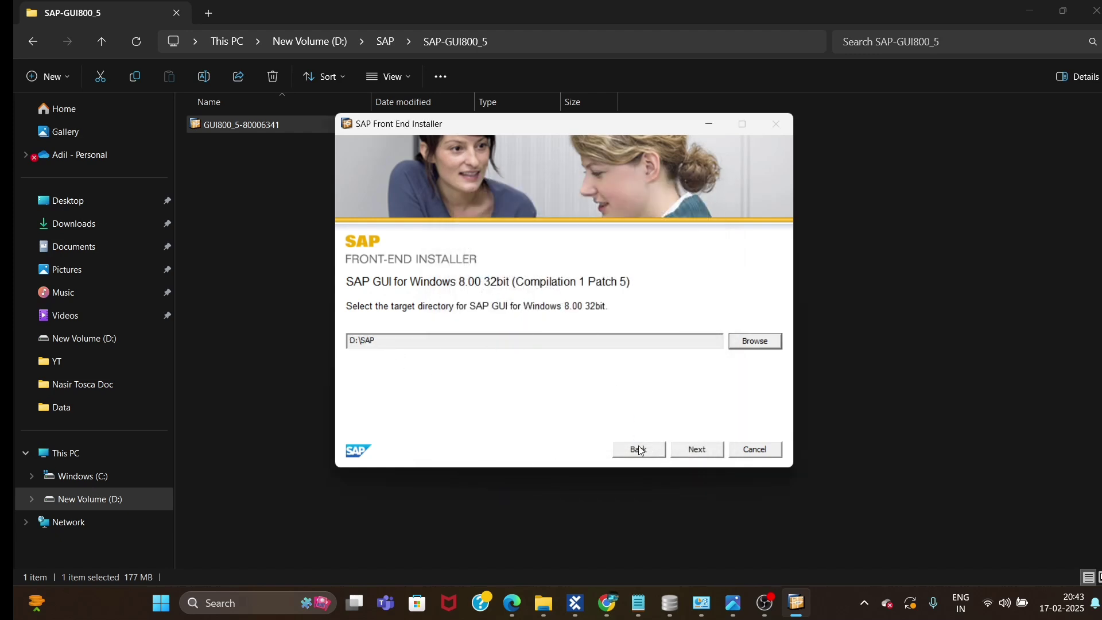
Step: Run the SAP GUI installation and close the SAP Front End Installer without rebooting
click(697, 451)
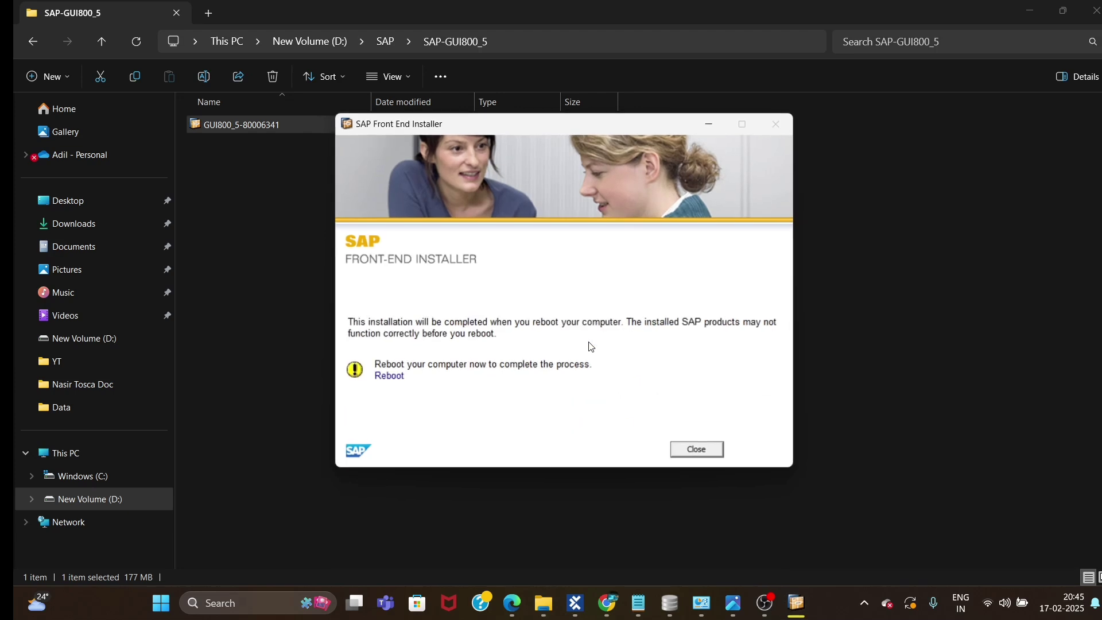
click(697, 450)
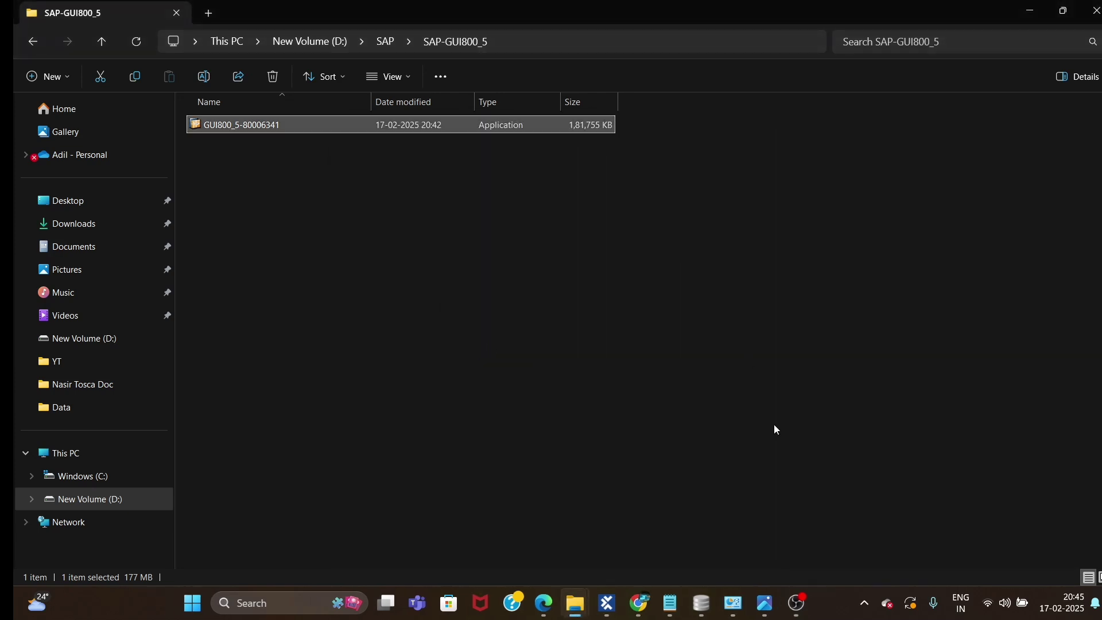
click(356, 387)
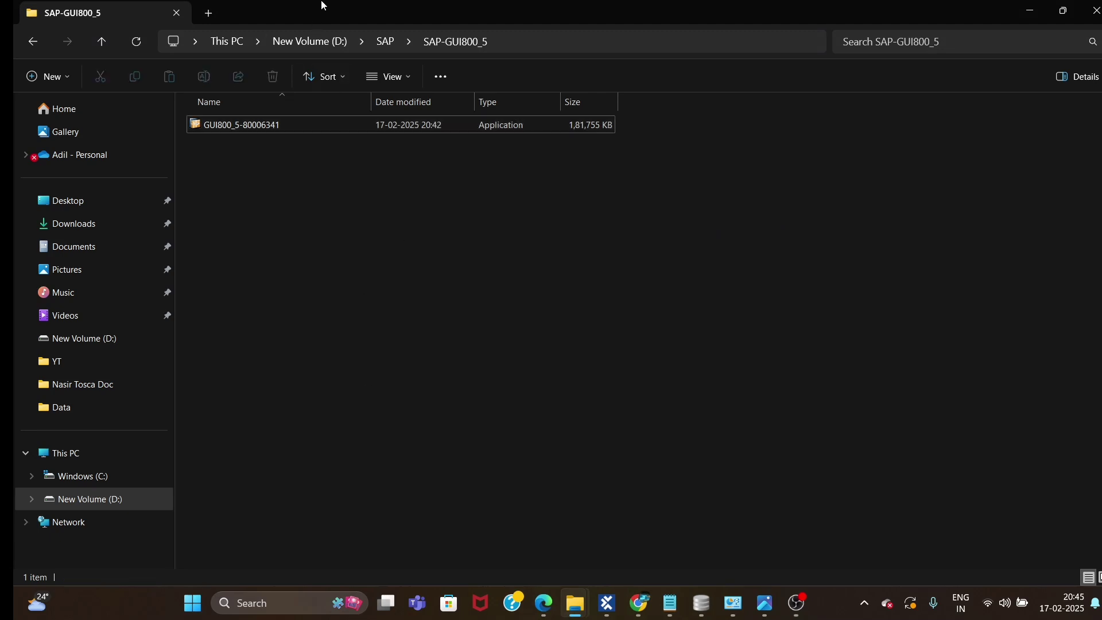
Step: Open the SAPGUI program folder inside D:\SAP
click(385, 42)
click(339, 307)
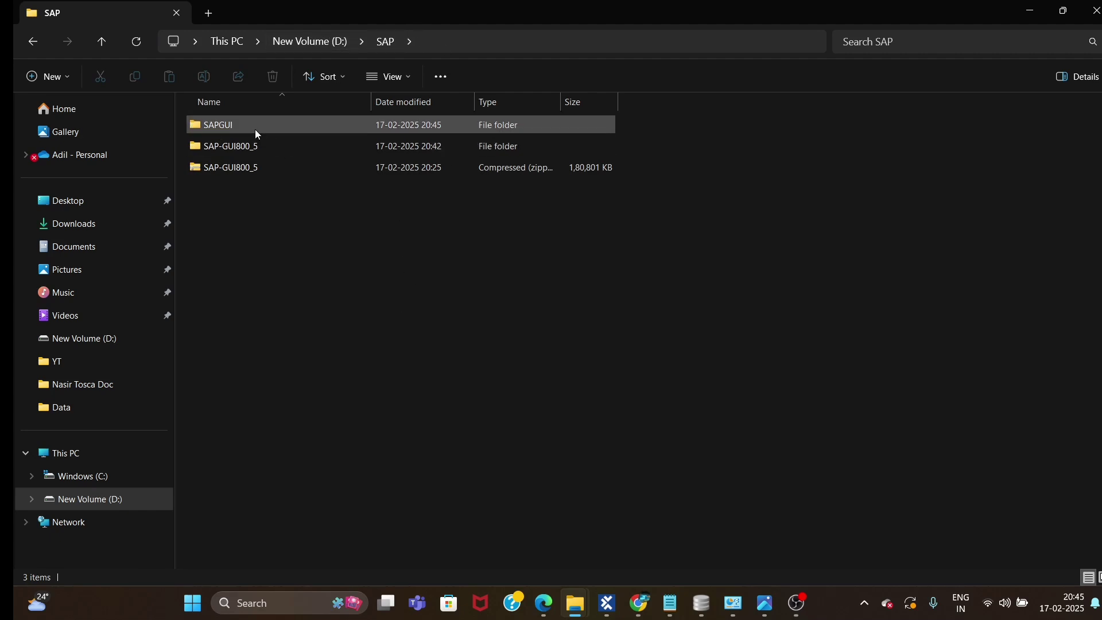
double_click(208, 124)
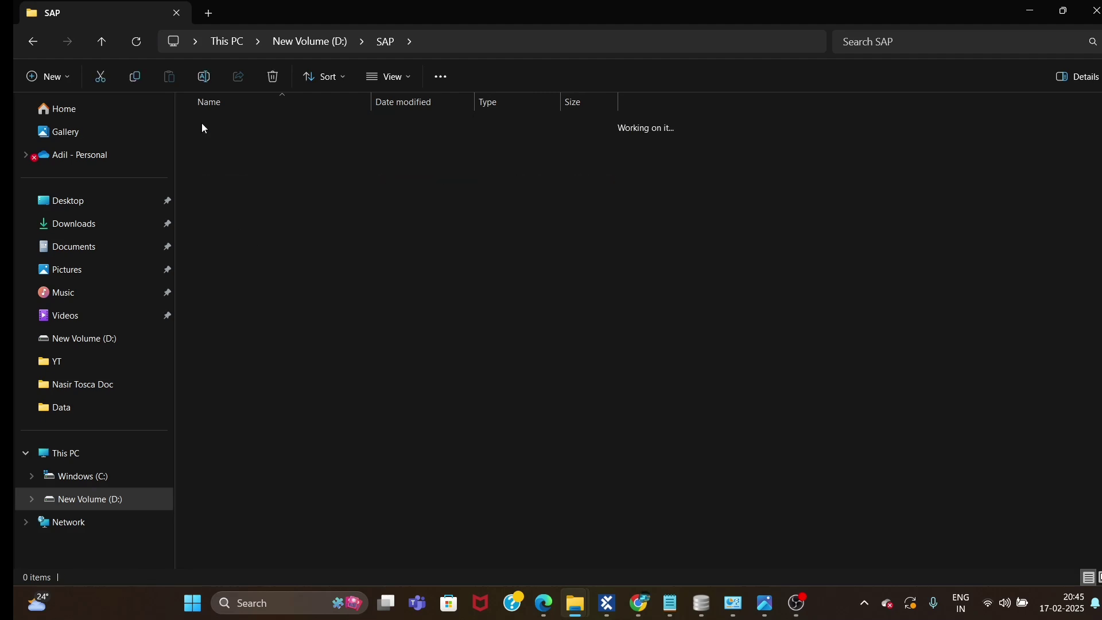
Step: Find the saplogon application among the installed SAPGUI files and launch it
scroll(814, 402, down, 10)
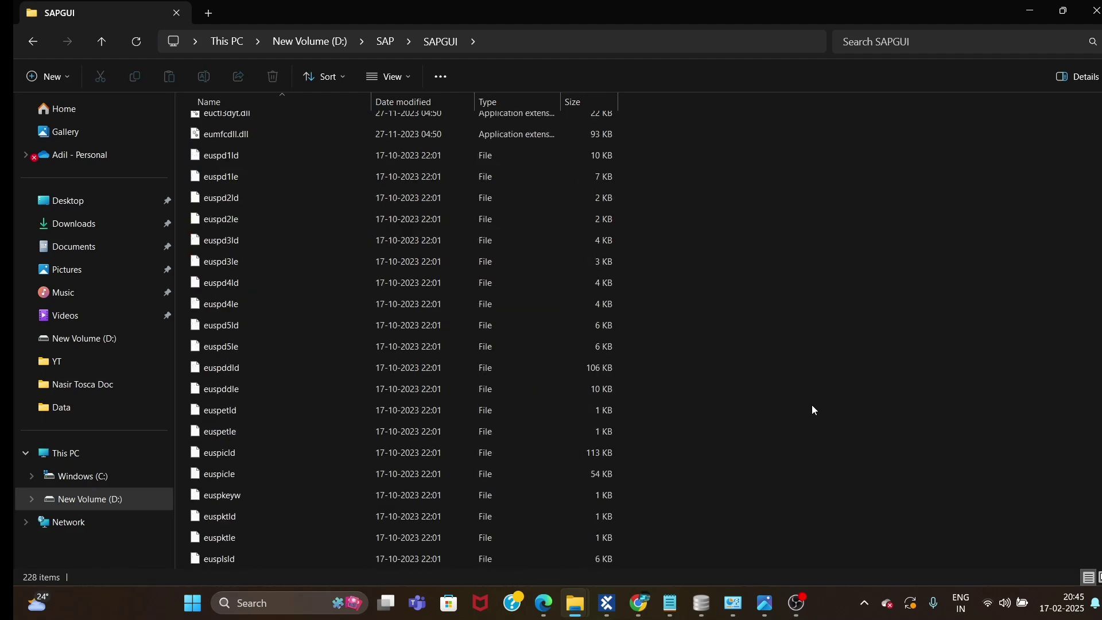
scroll(814, 406, down, 5)
scroll(281, 453, down, 2)
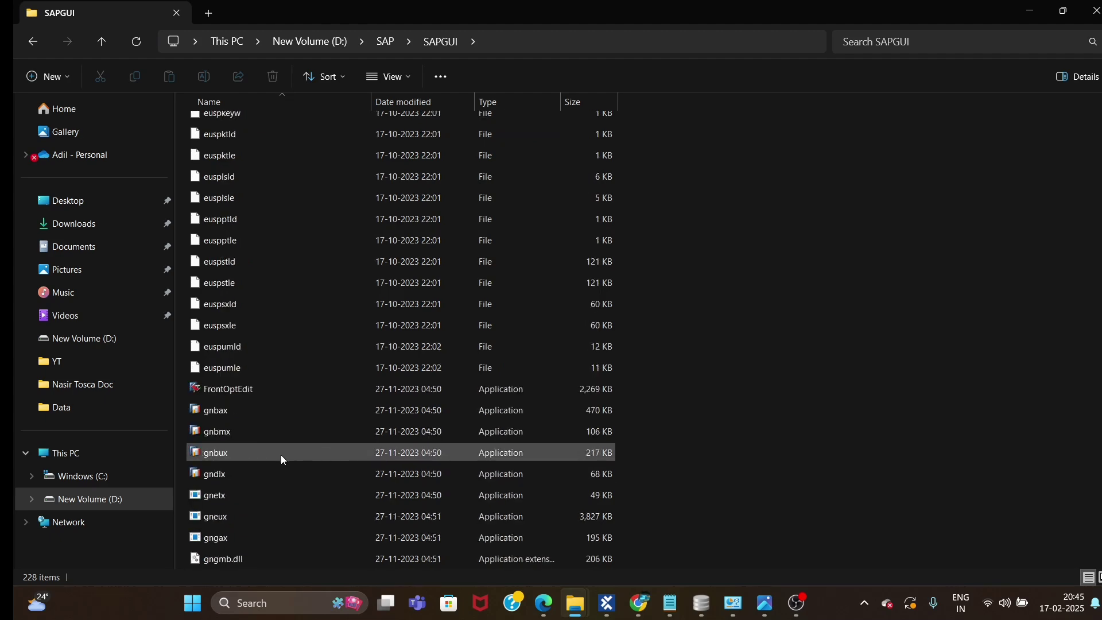
scroll(282, 455, down, 12)
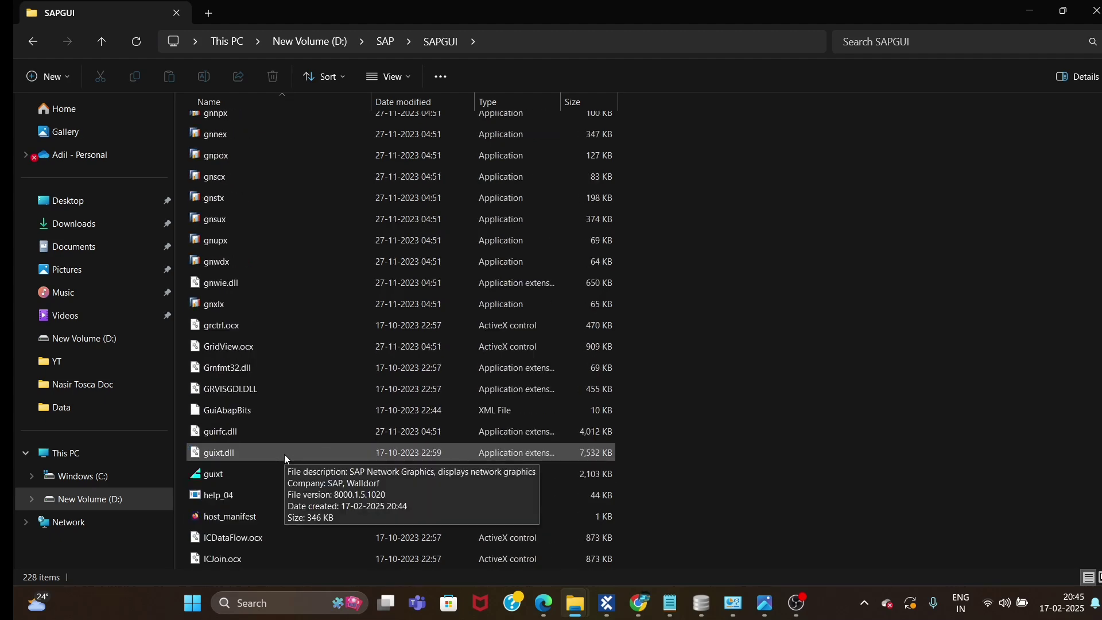
scroll(284, 454, down, 8)
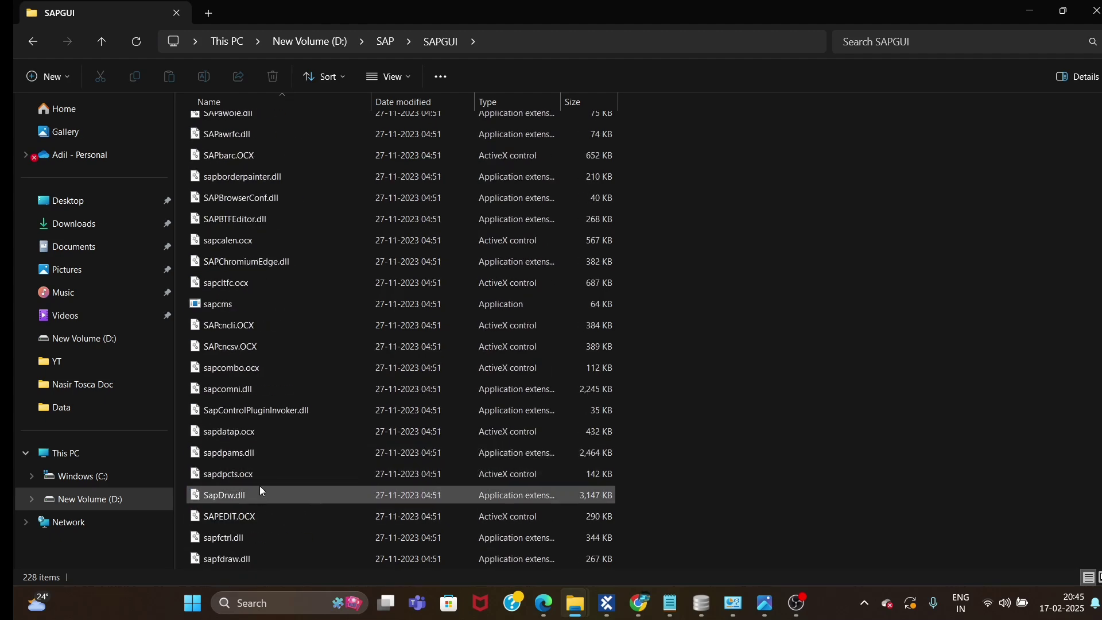
scroll(230, 405, down, 10)
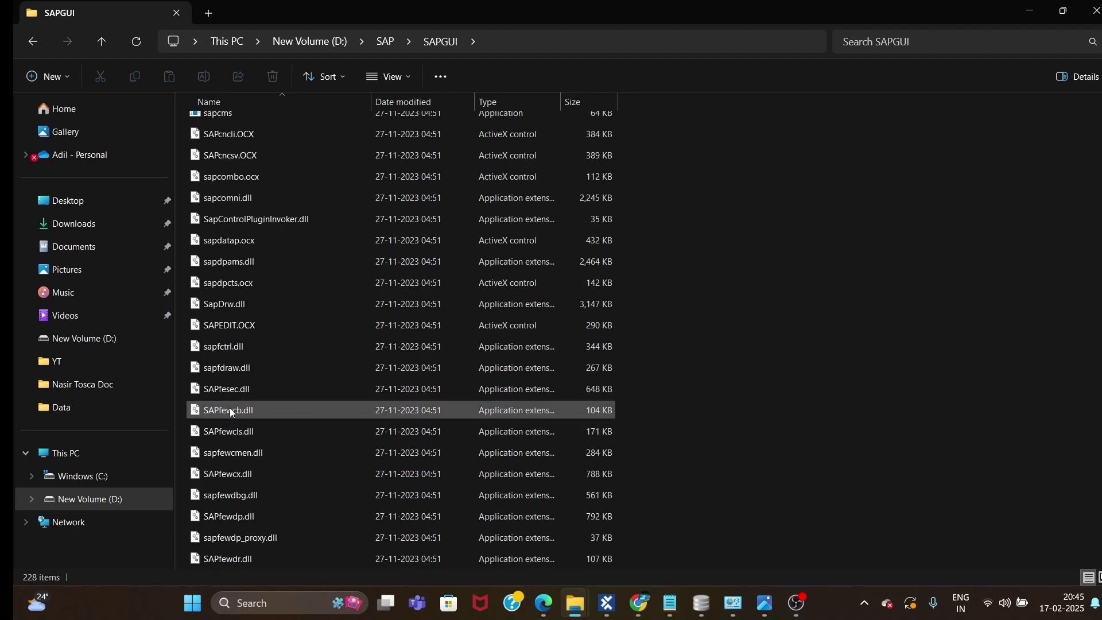
scroll(254, 485, down, 3)
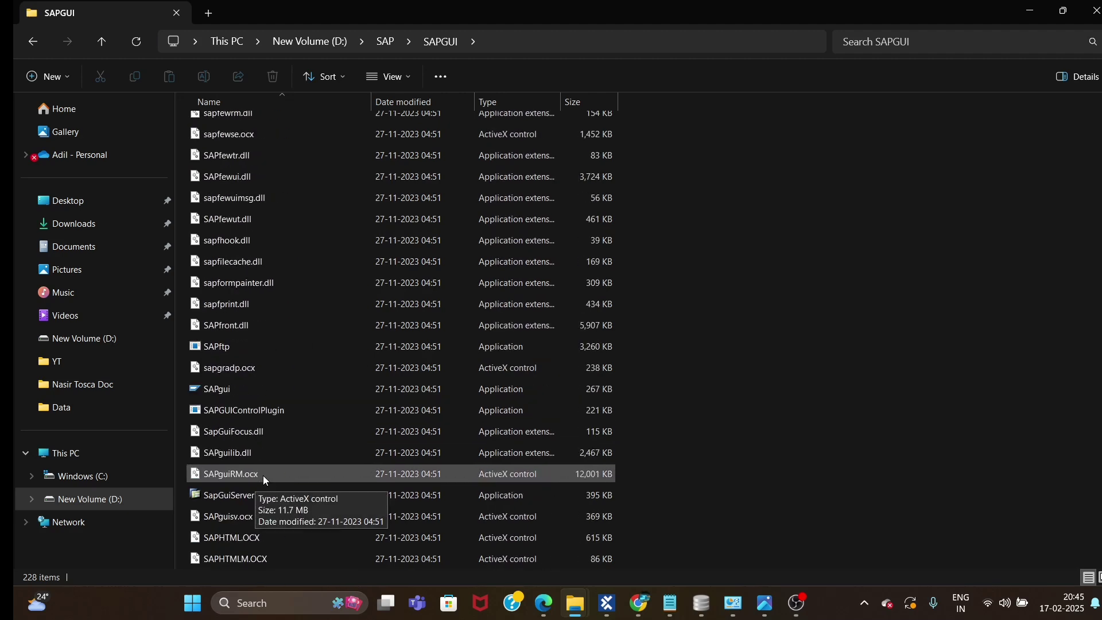
scroll(263, 475, up, 10)
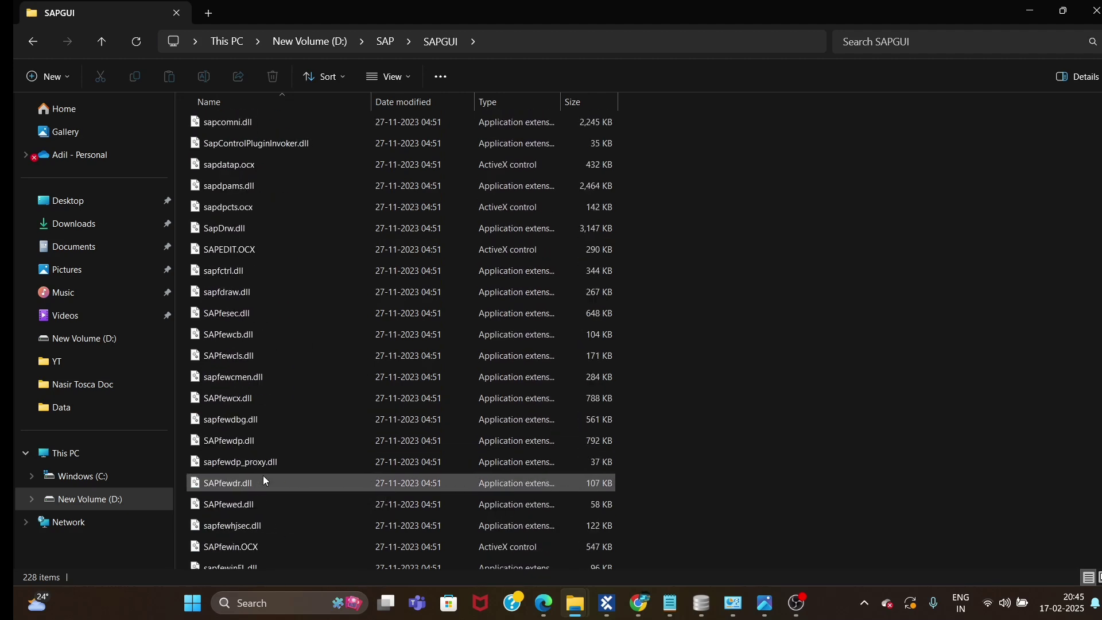
scroll(263, 475, up, 5)
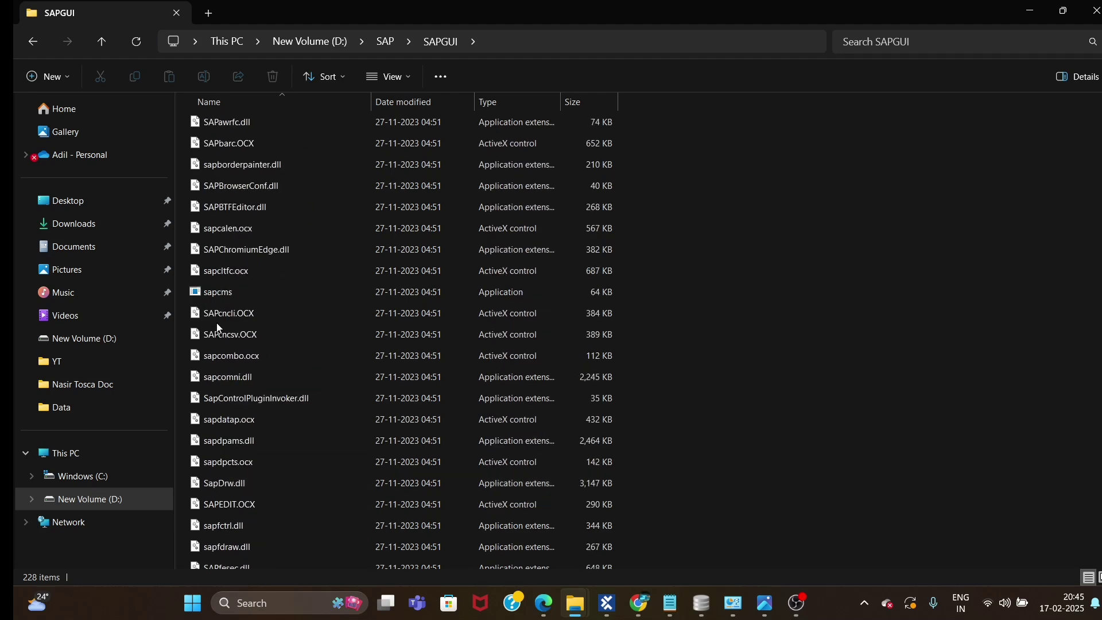
click(218, 376)
scroll(240, 405, down, 3)
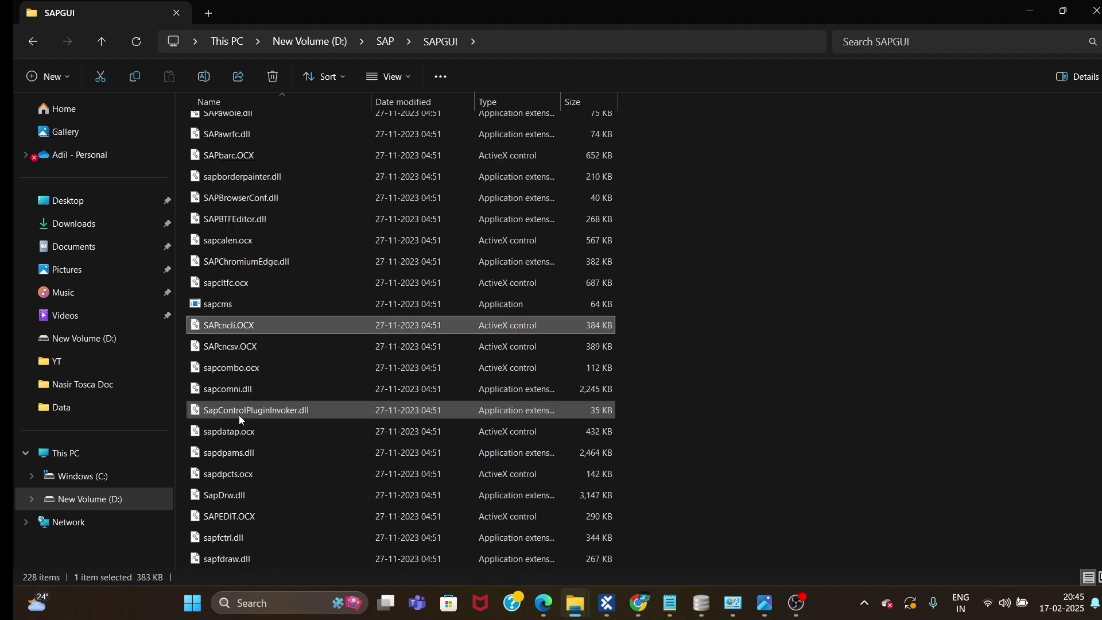
scroll(241, 424, down, 5)
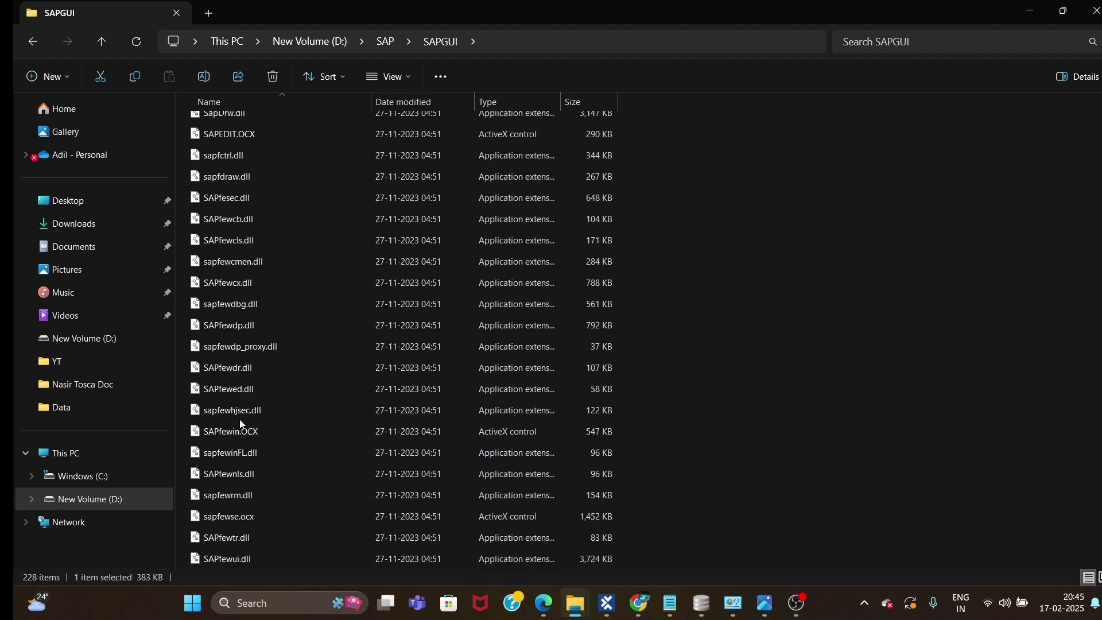
scroll(241, 424, down, 4)
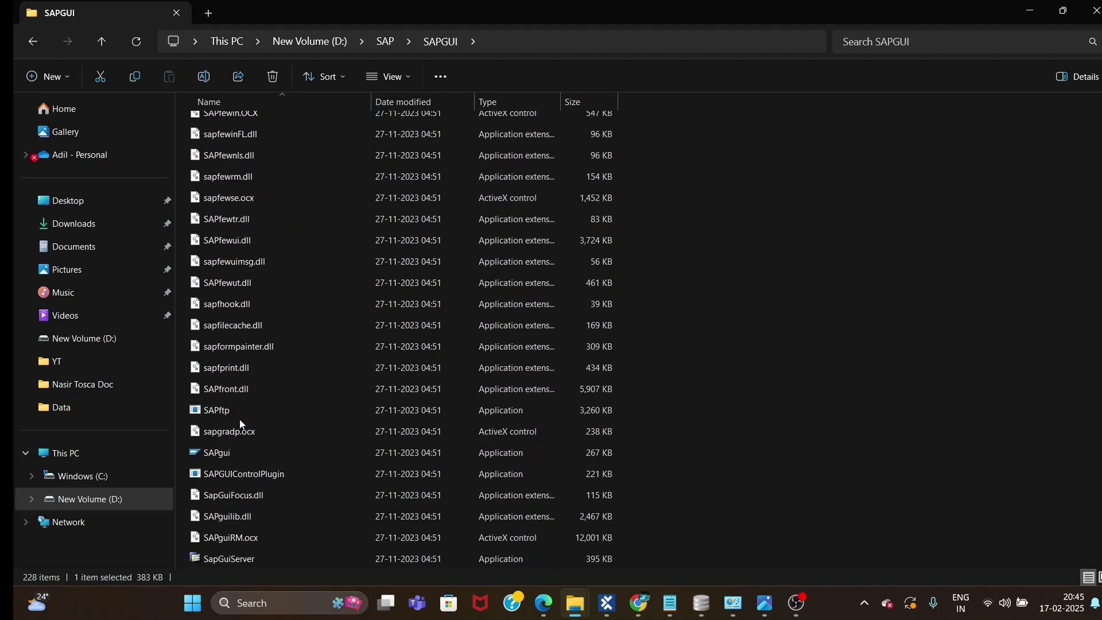
scroll(232, 455, down, 1)
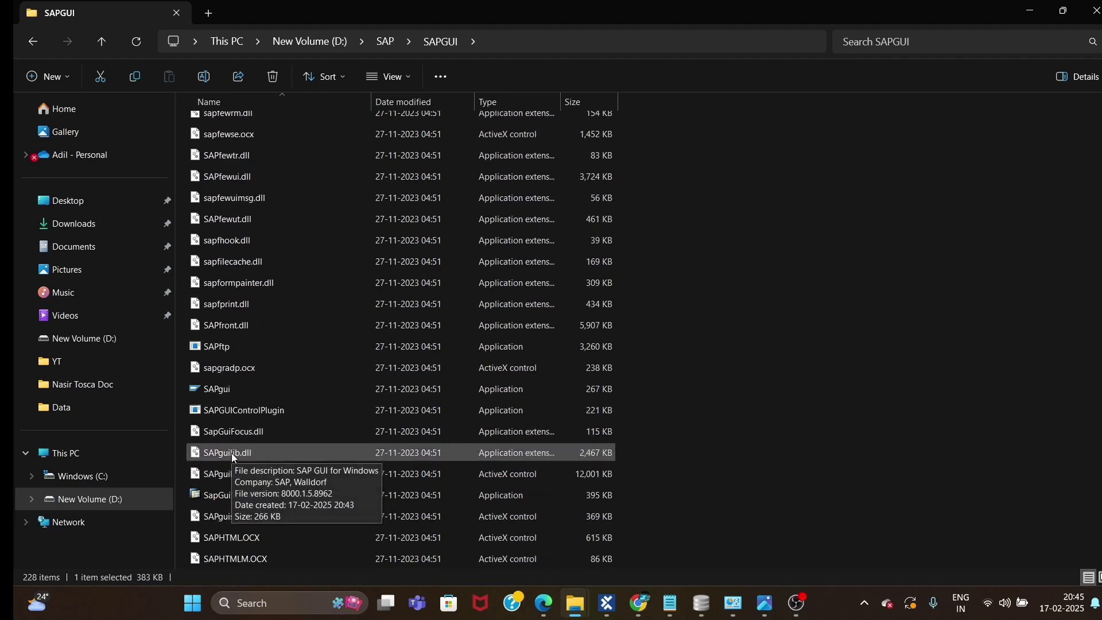
scroll(232, 453, down, 1)
scroll(803, 467, down, 1)
scroll(756, 466, down, 4)
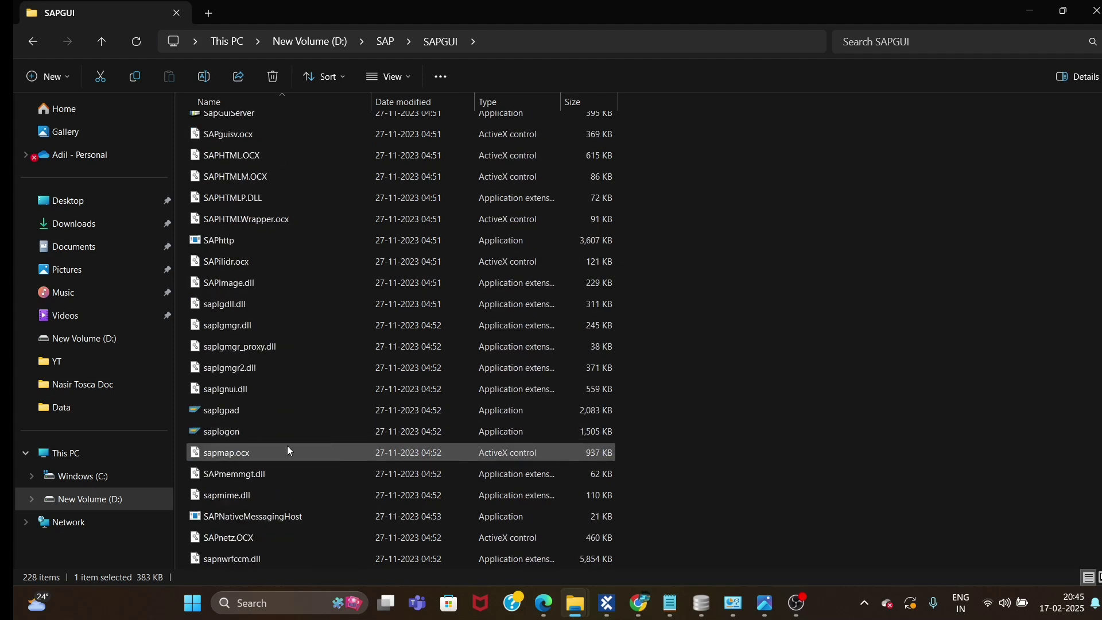
click(223, 435)
double_click(202, 436)
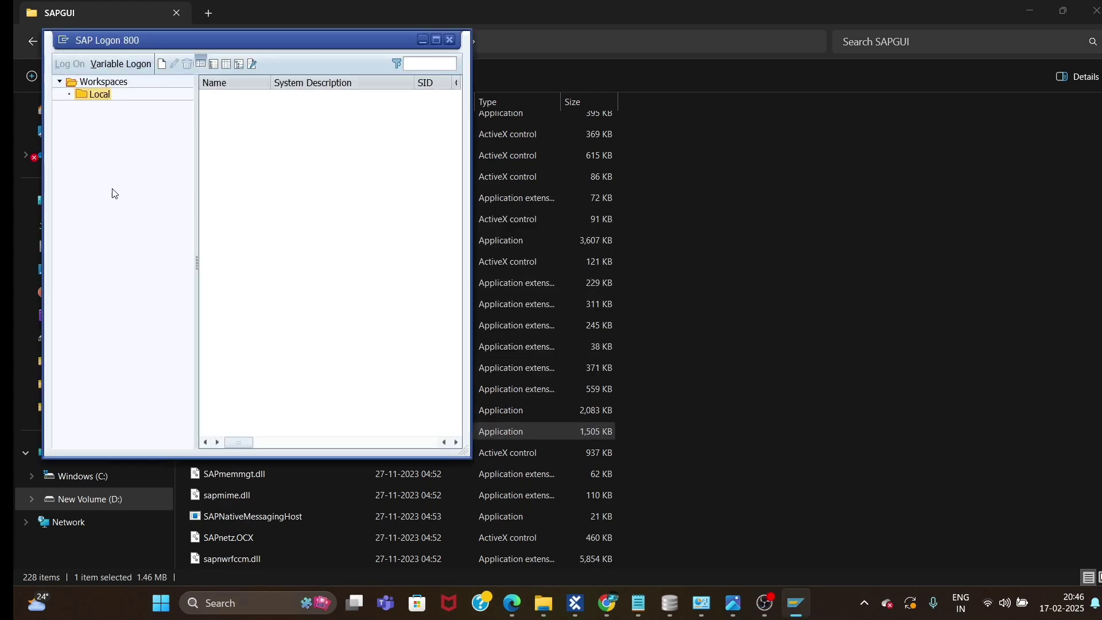
Step: Bring up the SAP.jpg access instructions and move the SAP Logon window so the connection parameters stay readable
drag(307, 48, 356, 50)
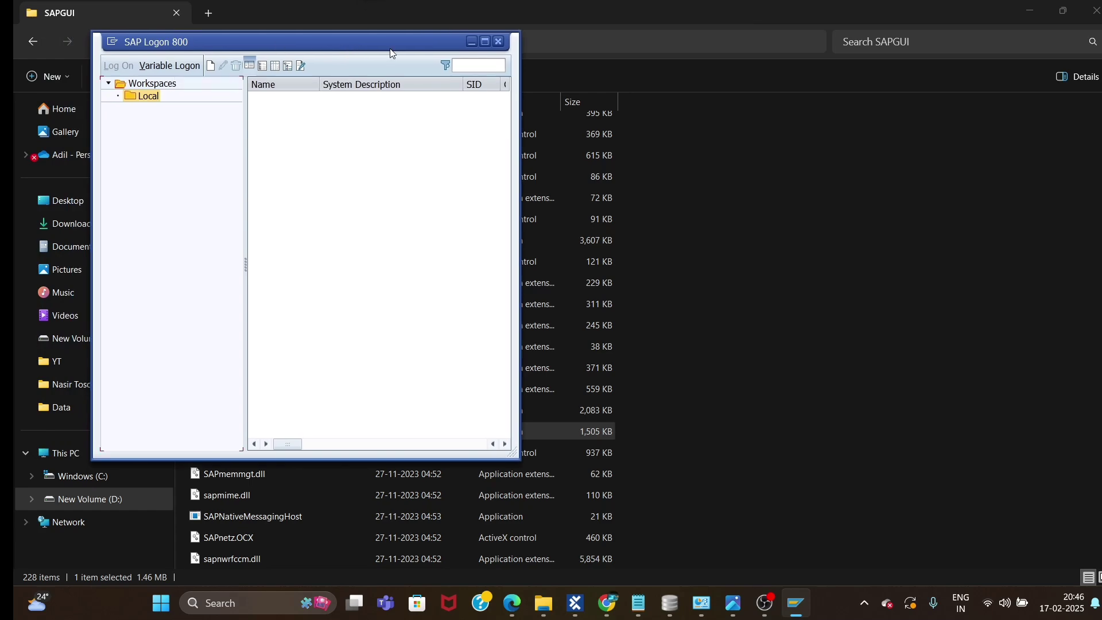
click(1030, 10)
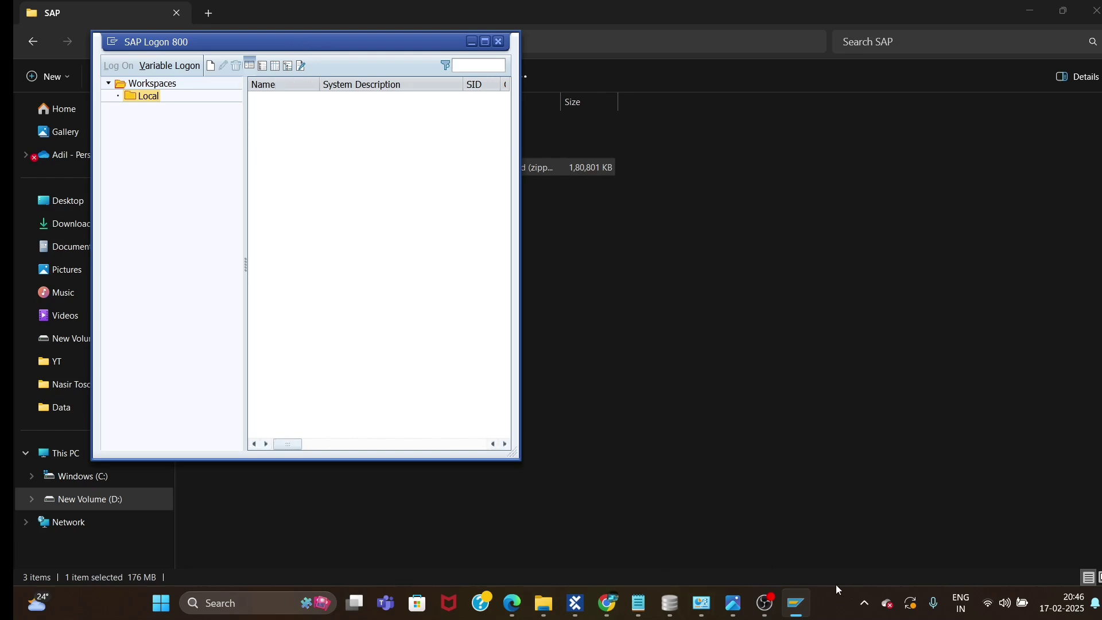
click(733, 602)
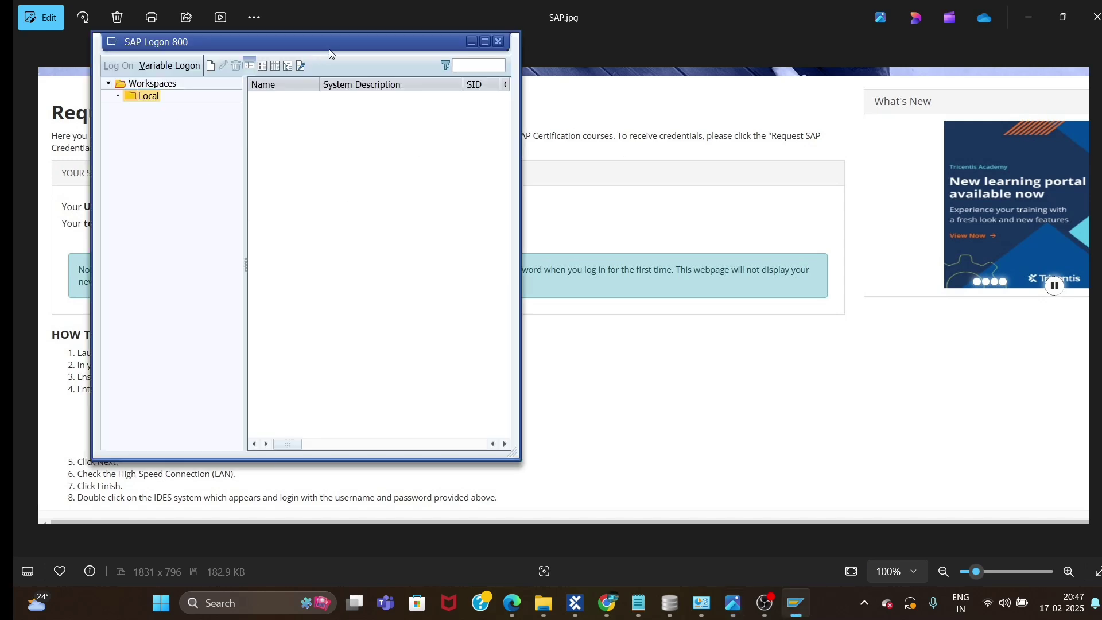
drag(325, 42, 496, 53)
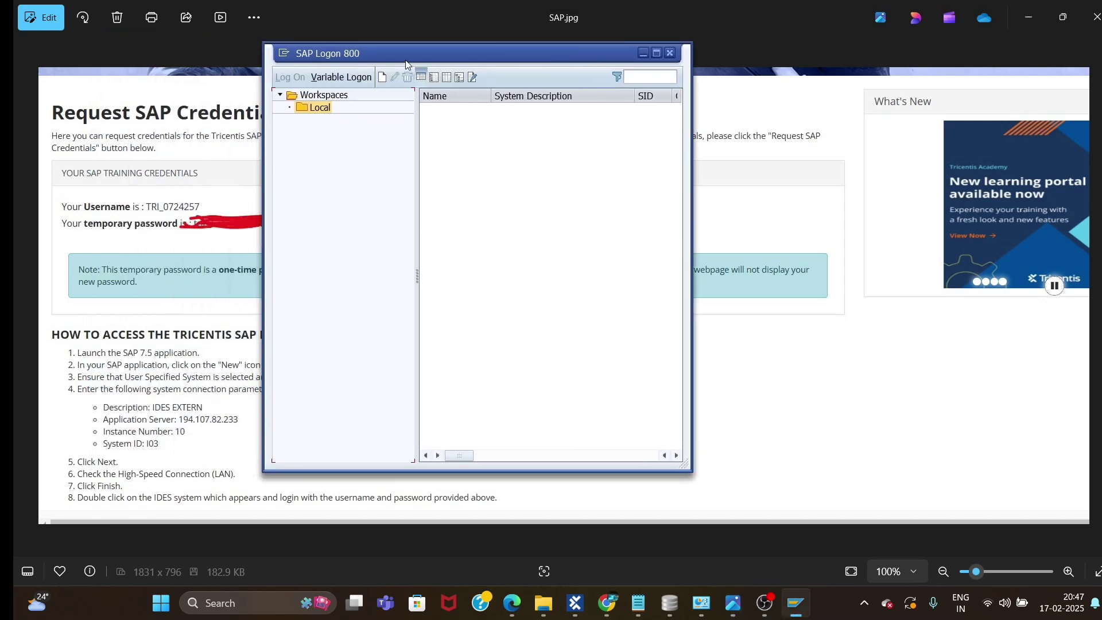
drag(418, 51, 474, 57)
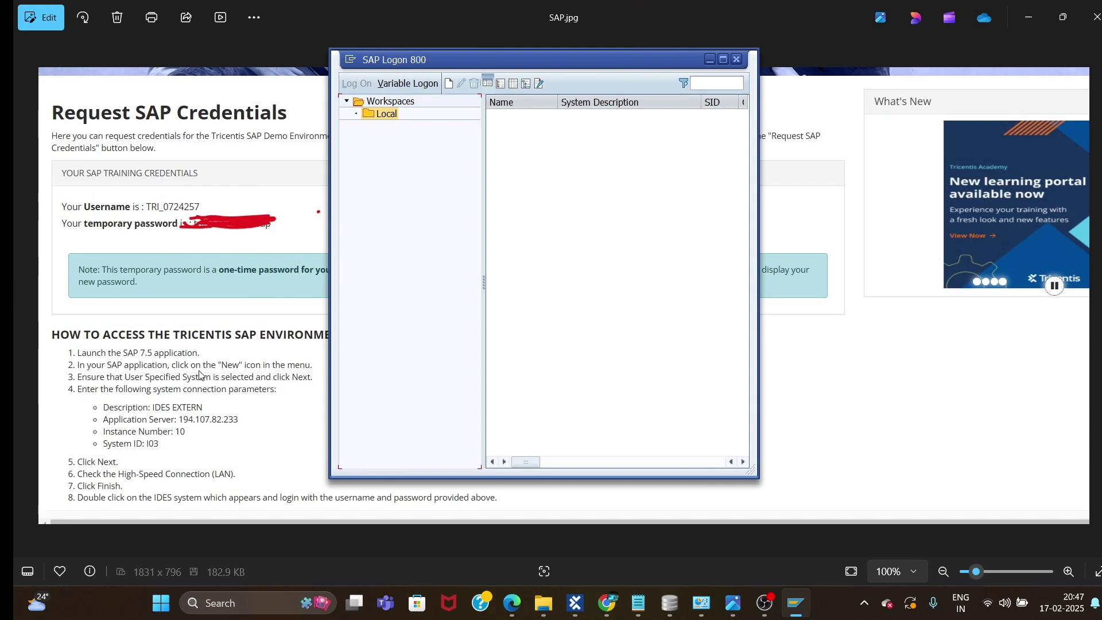
Step: Create a new connection in SAP Logon based on User Specified System and continue to its connection parameters
click(449, 89)
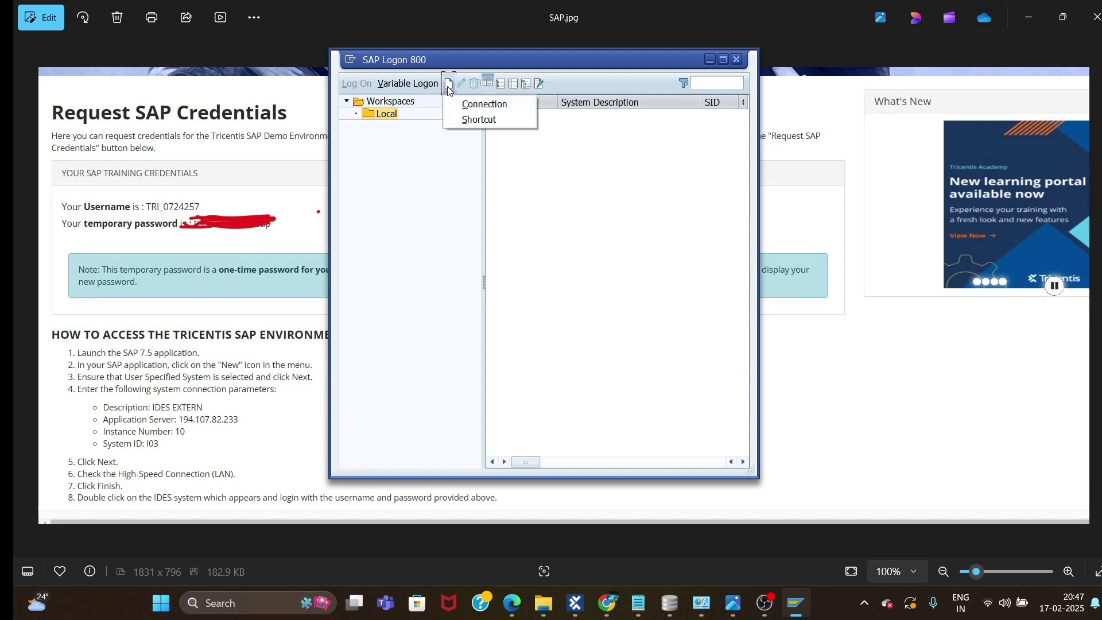
click(482, 106)
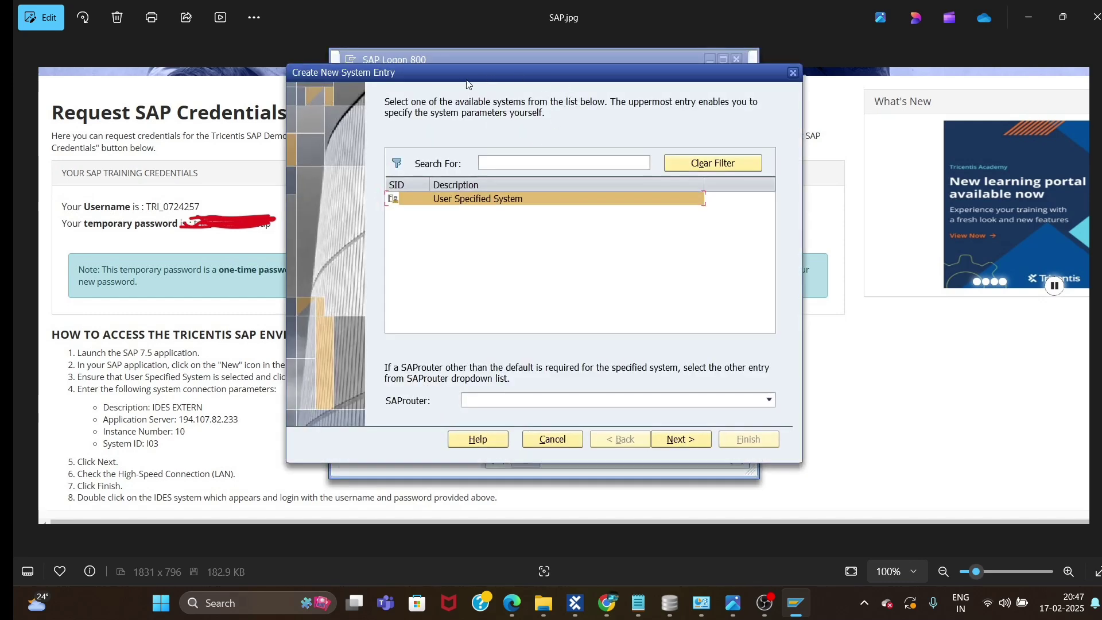
drag(459, 75, 588, 73)
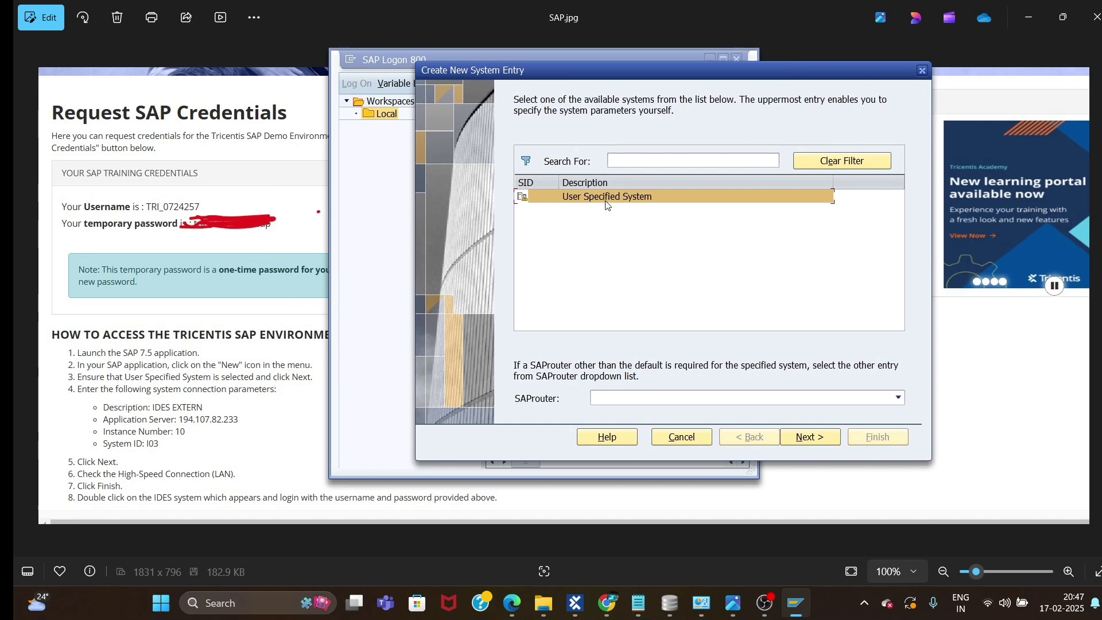
click(813, 437)
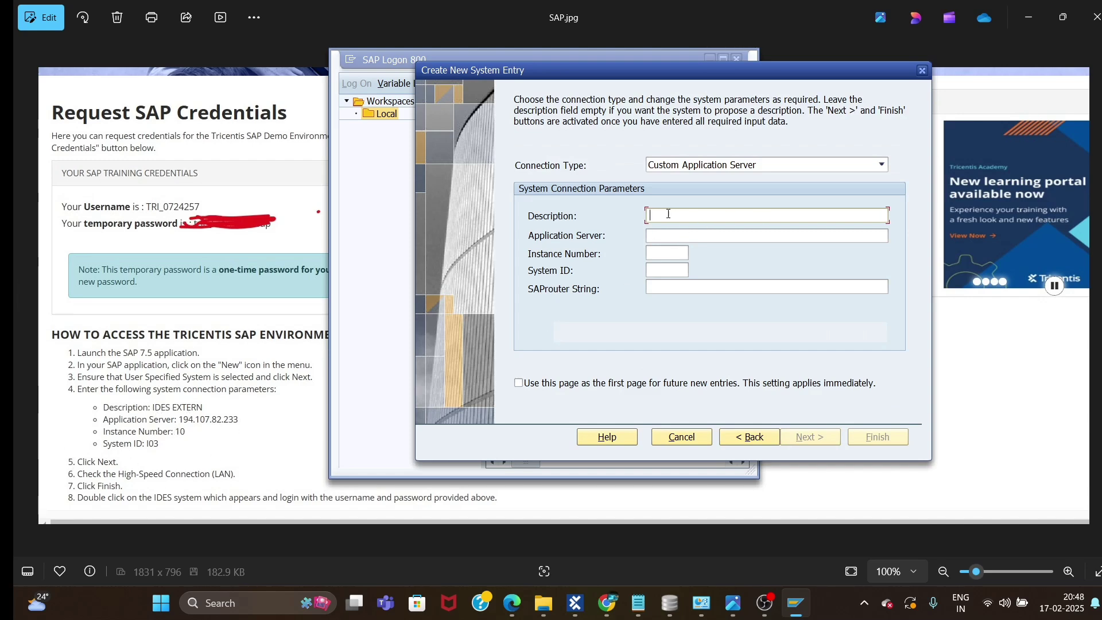
Step: Enter the connection parameters: description IDES EXTERN, application server 194.107.82.233, instance number 10 and system ID 103
text(IDES Ex)
text(XTERN)
text(194)
text(.107.82)
text(.233)
click(669, 255)
text(10)
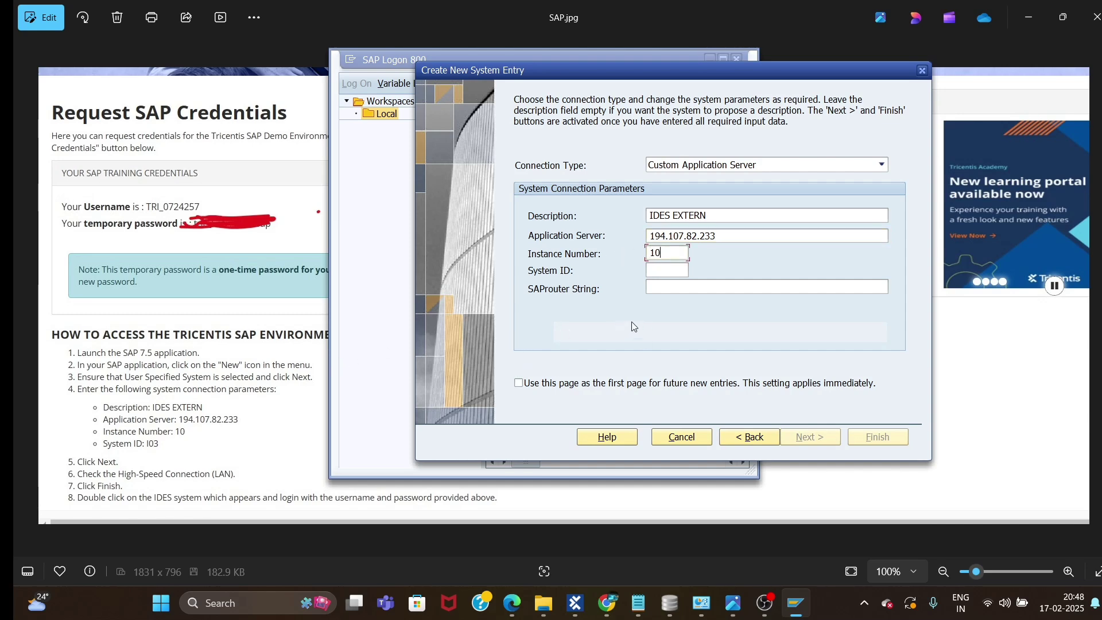
click(653, 271)
text(103)
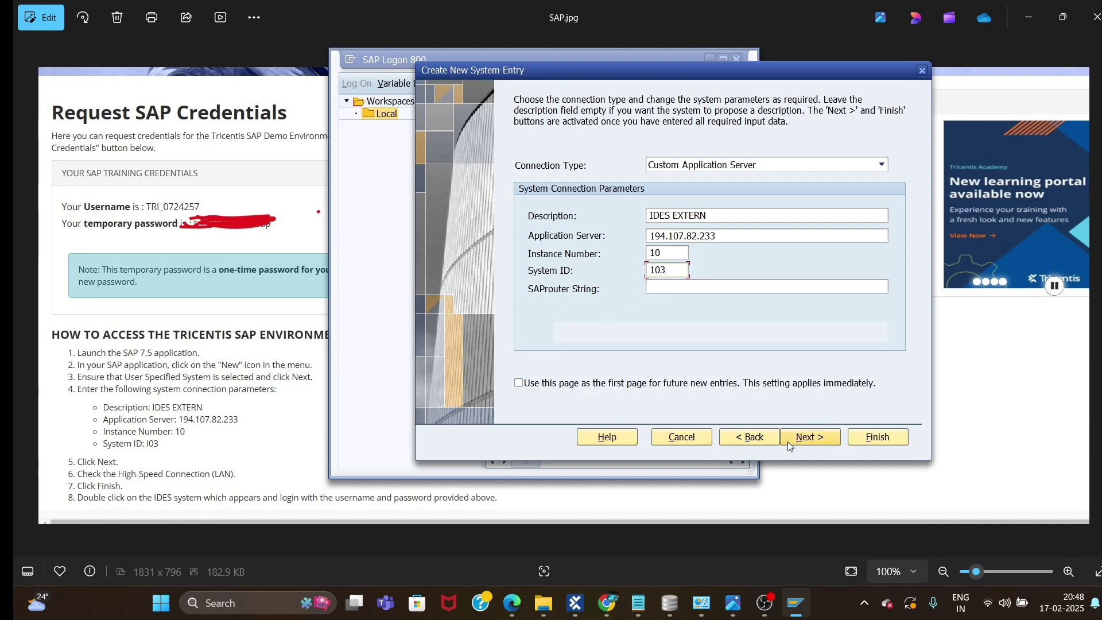
Step: Accept High Speed Connection (LAN) with the default language and encoding, and finish the new system entry
click(806, 438)
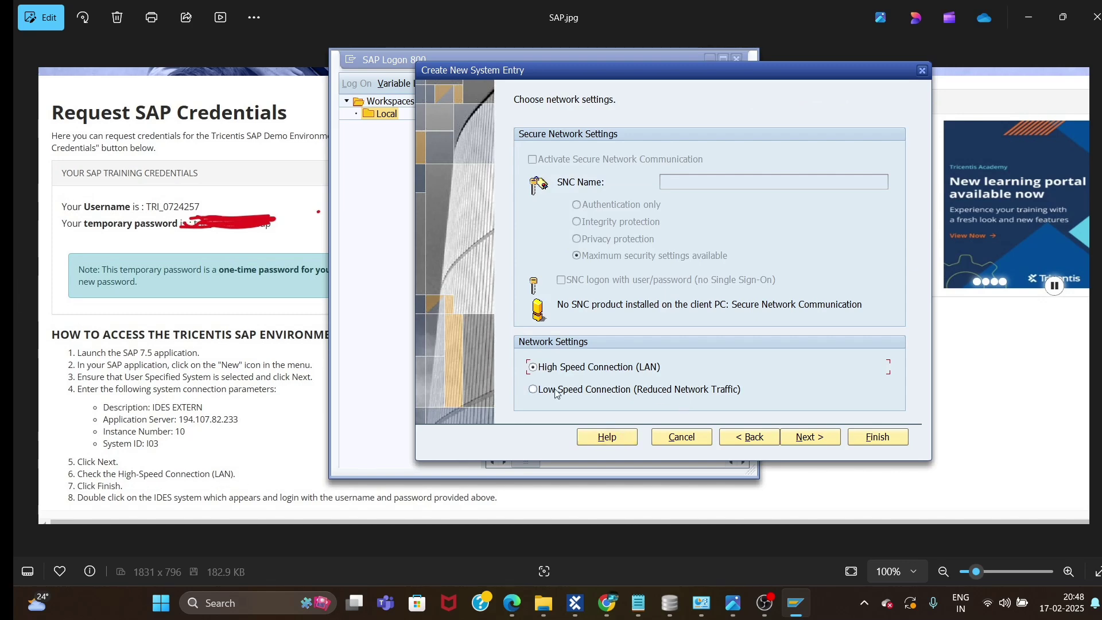
click(808, 437)
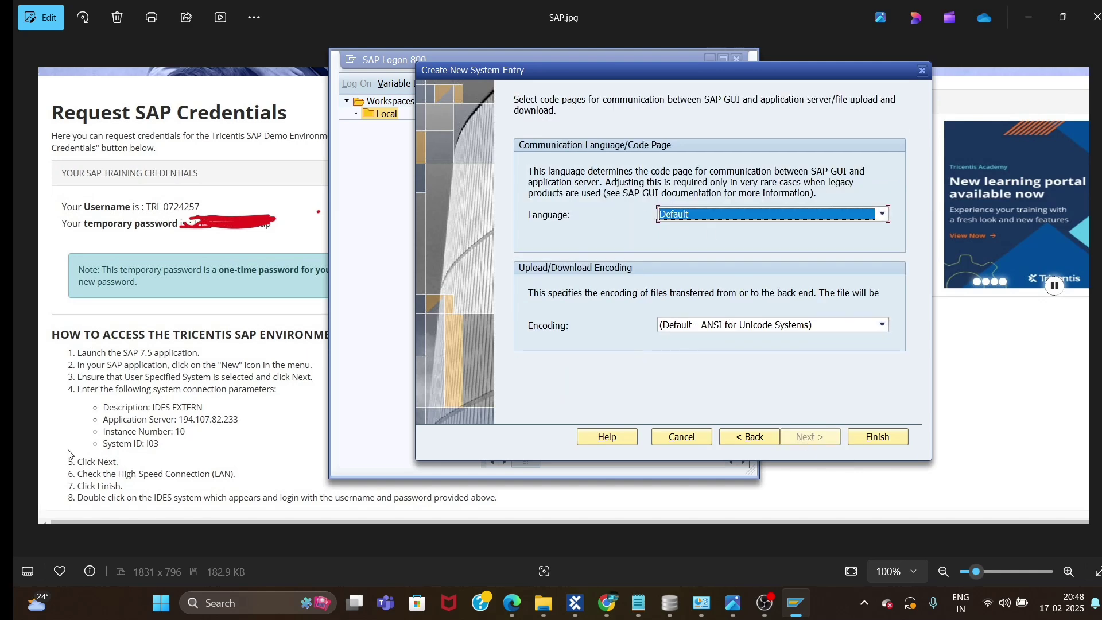
click(885, 439)
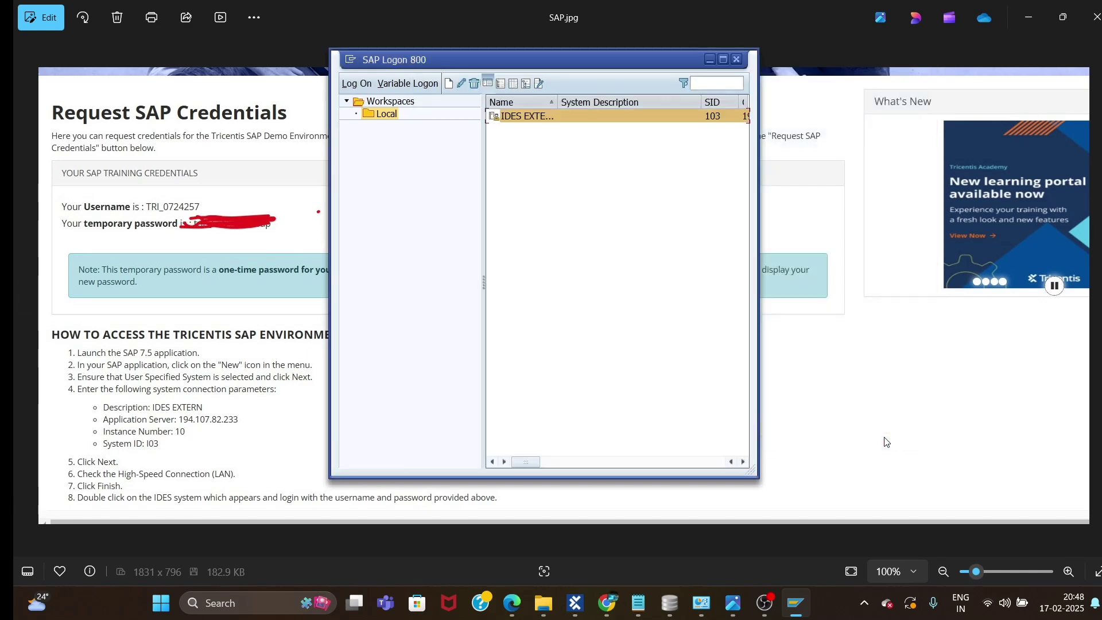
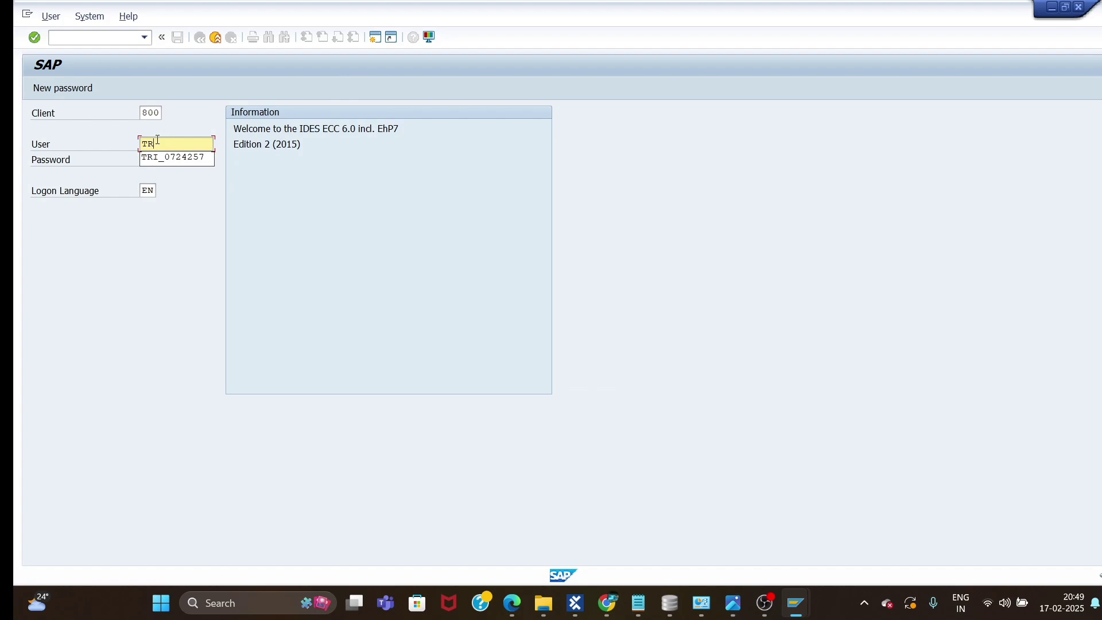
Step: Log on to the IDES system by filling in the training username and the account password
key(Down)
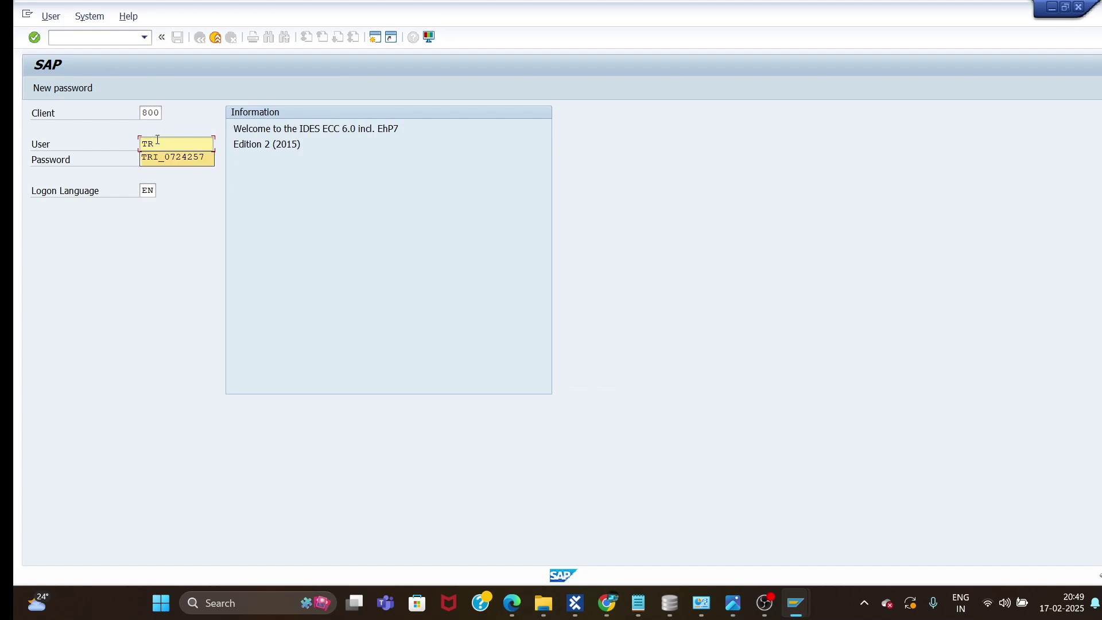
key(Tab)
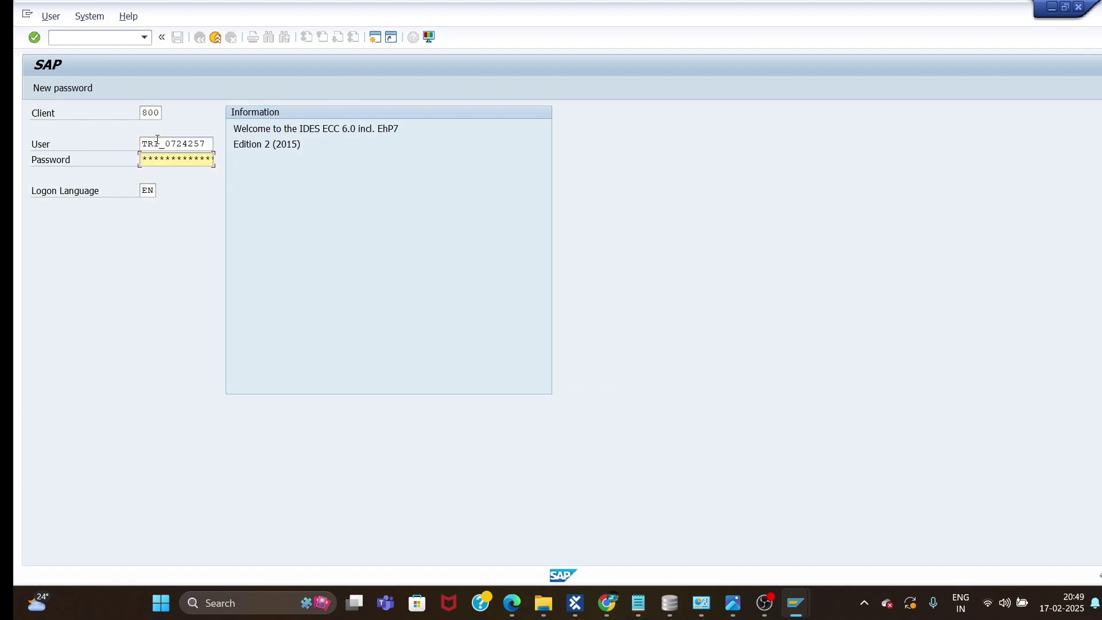
key(alt+Tab)
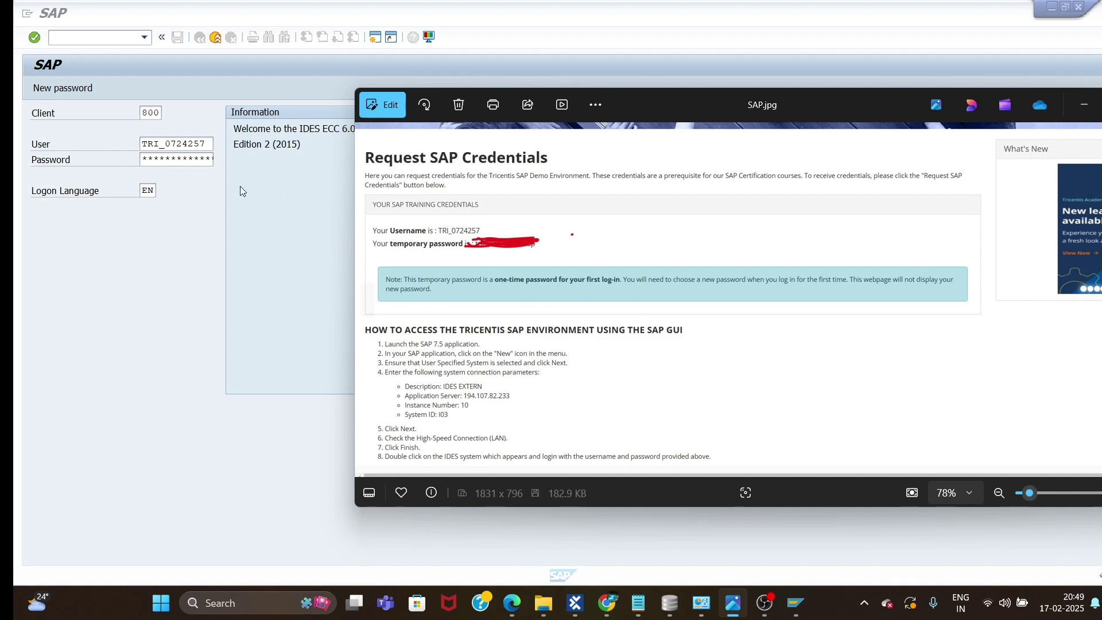
click(190, 162)
click(190, 162)
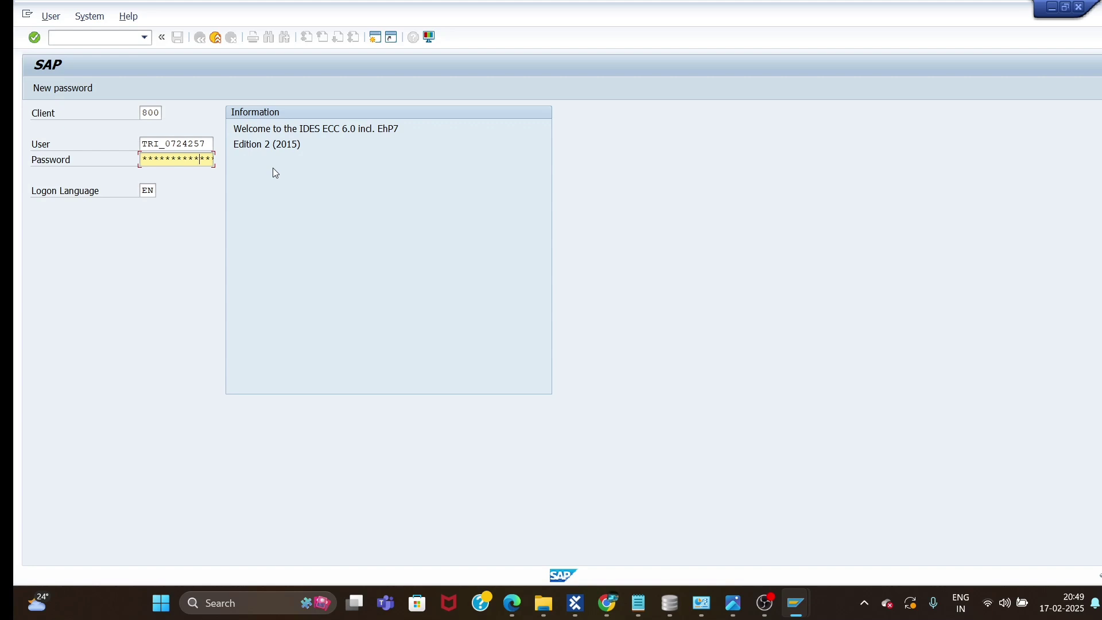
key(Return)
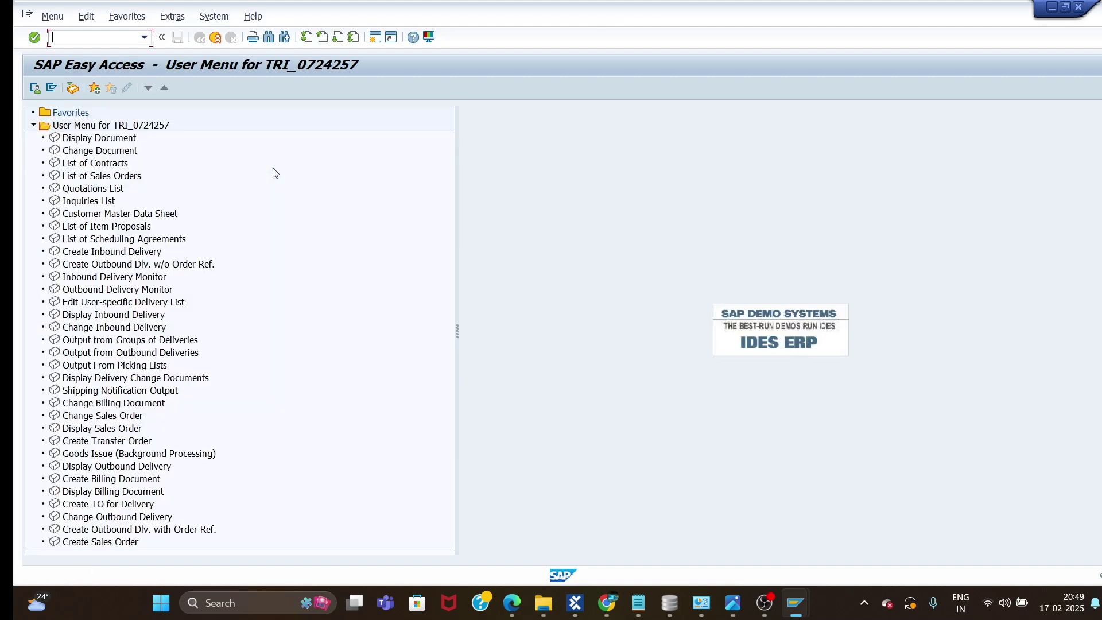